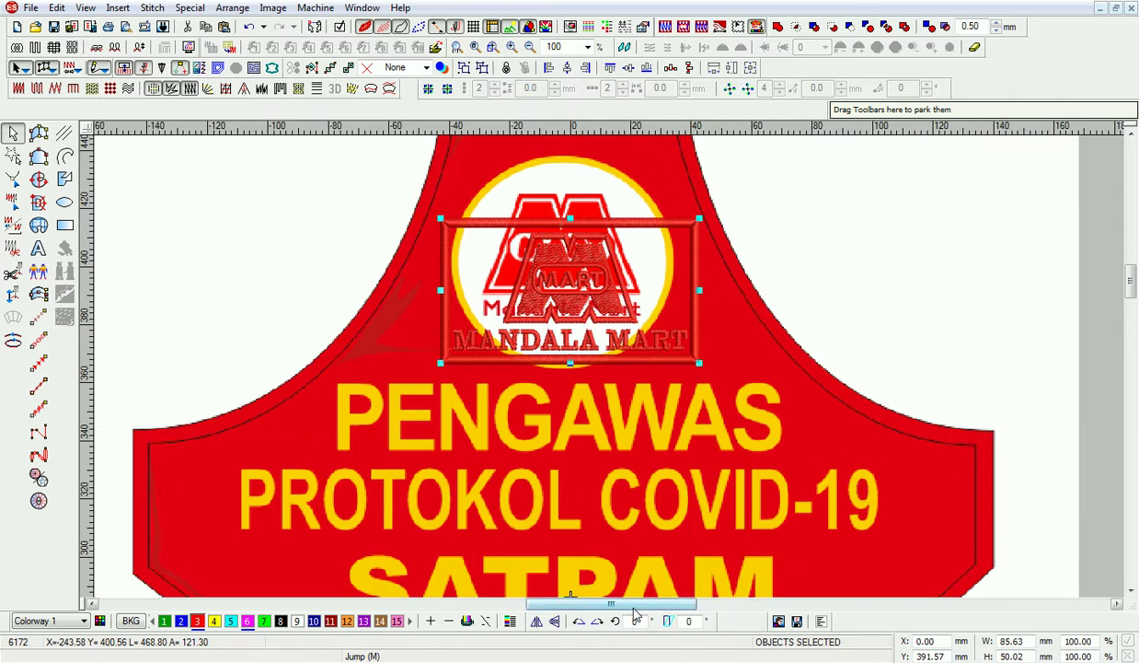
# Move the embroidery up onto the white badge circle and remove its rectangular frame and stitched MANDALA MART lettering.
pyautogui.press('Up')
pyautogui.press('Up')
pyautogui.press('Up')
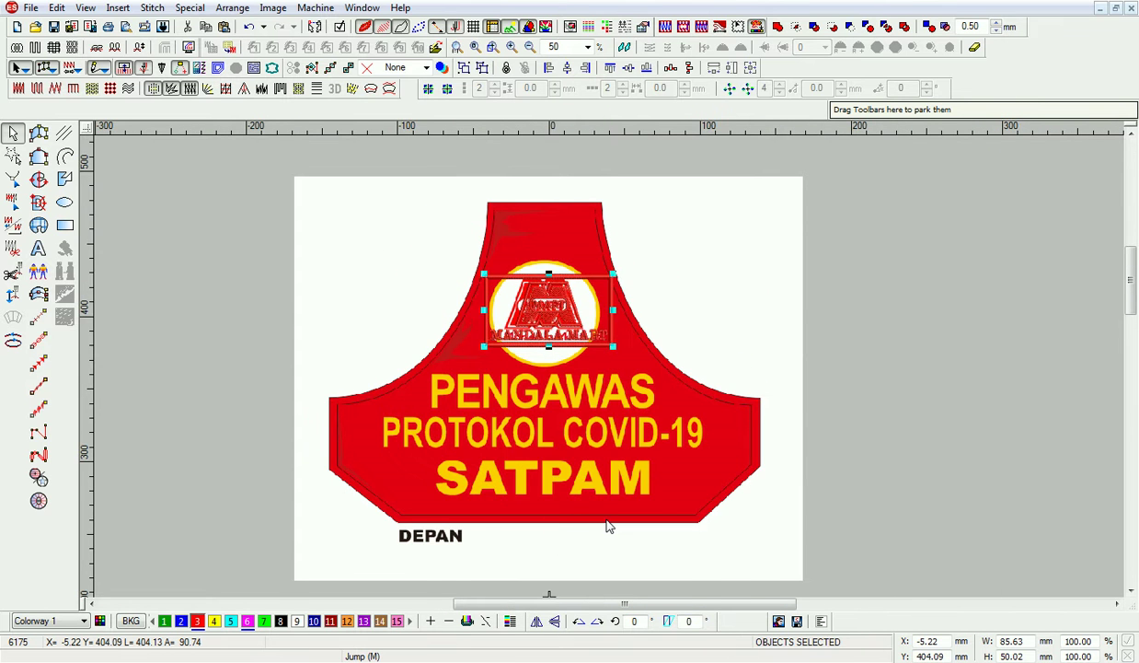
pyautogui.scroll(2, 662, 391)
pyautogui.click(1069, 317)
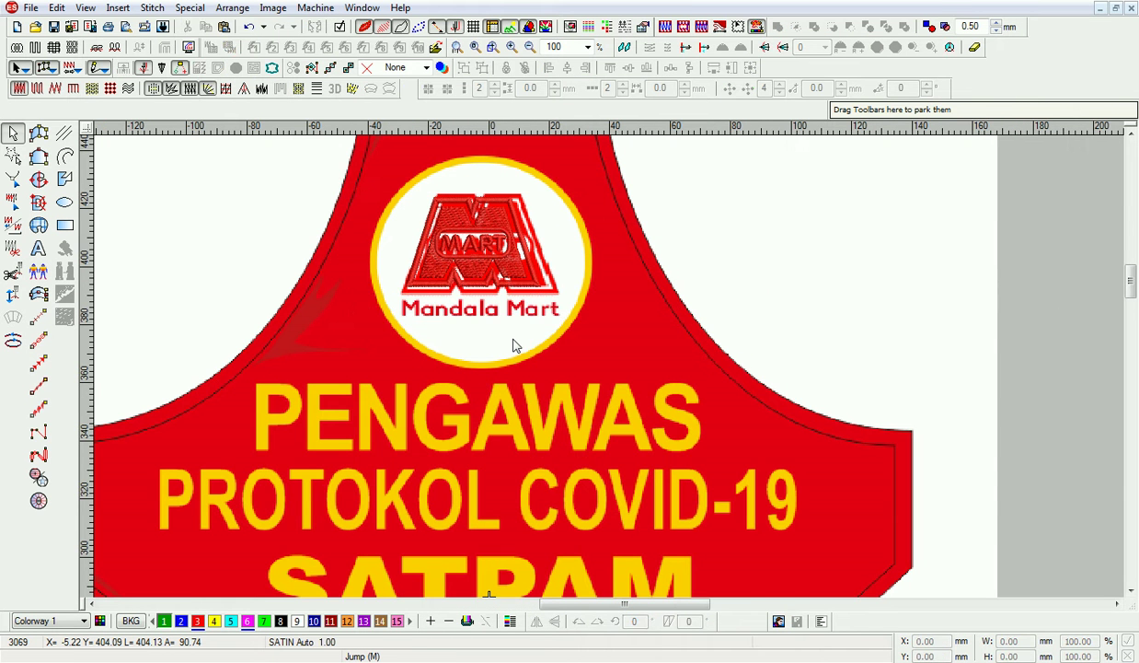
# Enlarge the stitched M logo to about 47 by 33 mm and centre it at X 0 over the printed logo.
pyautogui.scroll(2, 515, 346)
pyautogui.hotkey('shift', 'b')
pyautogui.hotkey('ctrl', 'a')
pyautogui.moveTo(618, 603)
pyautogui.mouseDown()
pyautogui.moveTo(592, 608)
pyautogui.moveTo(618, 607)
pyautogui.mouseUp()
pyautogui.hotkey('shift', 'b')
pyautogui.moveTo(541, 396); pyautogui.dragTo(569, 408)
pyautogui.moveTo(391, 317); pyautogui.dragTo(438, 315)
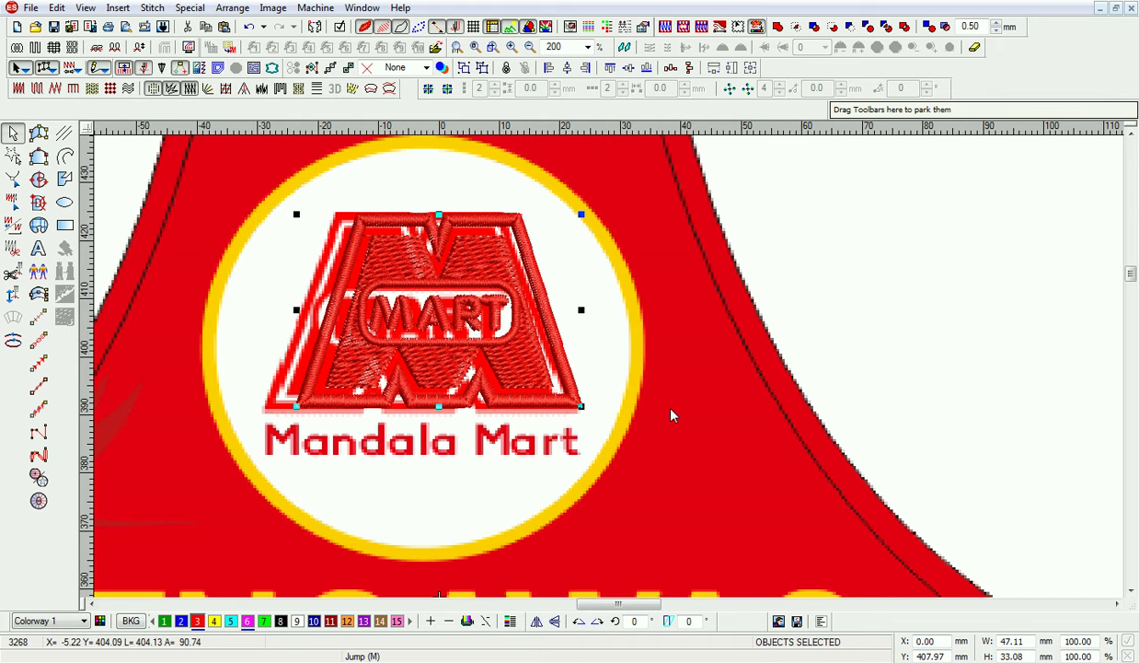
# Nudge the apron artwork bitmap right until its printed logo is centred on the stitched M, and hide the bitmap.
pyautogui.press('Tab')
pyautogui.press('Right')
pyautogui.press('Right')
pyautogui.press('Right')
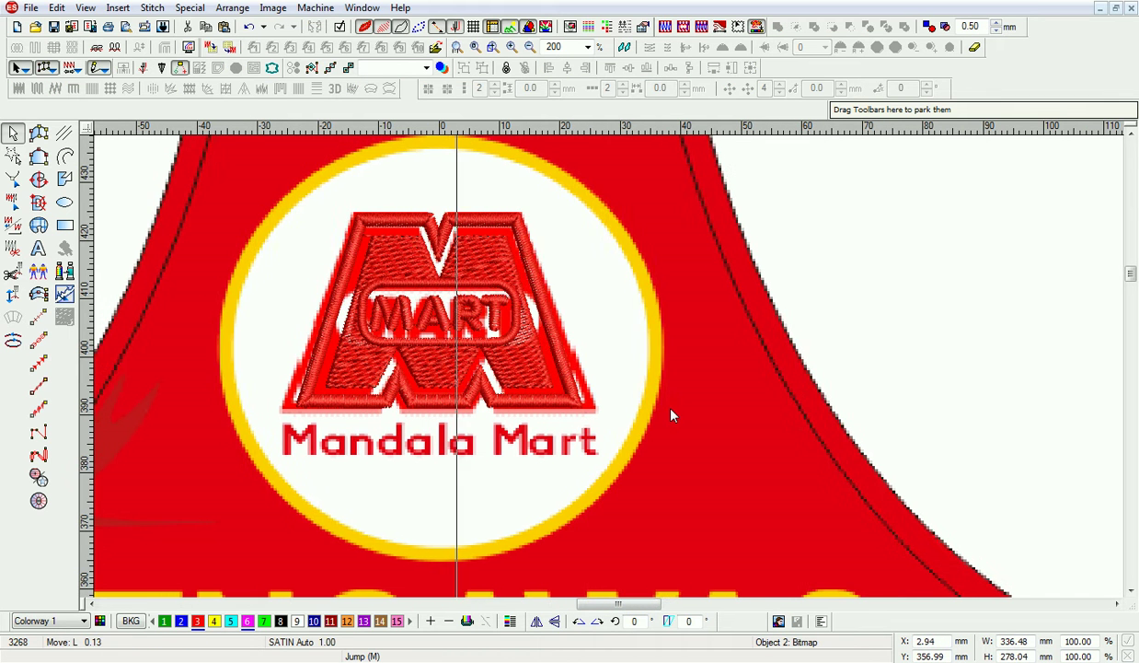
pyautogui.press('Delete')
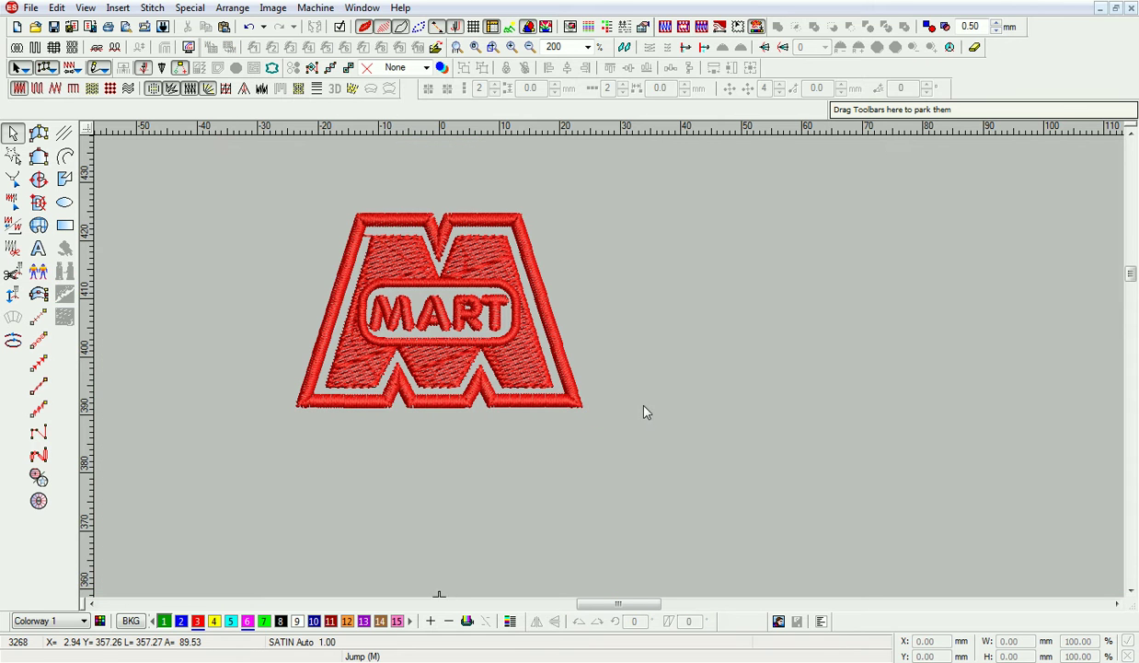
# Draw an ellipse about 78 by 71 mm around the stitched M logo, centred on the MART text.
pyautogui.click(438, 318)
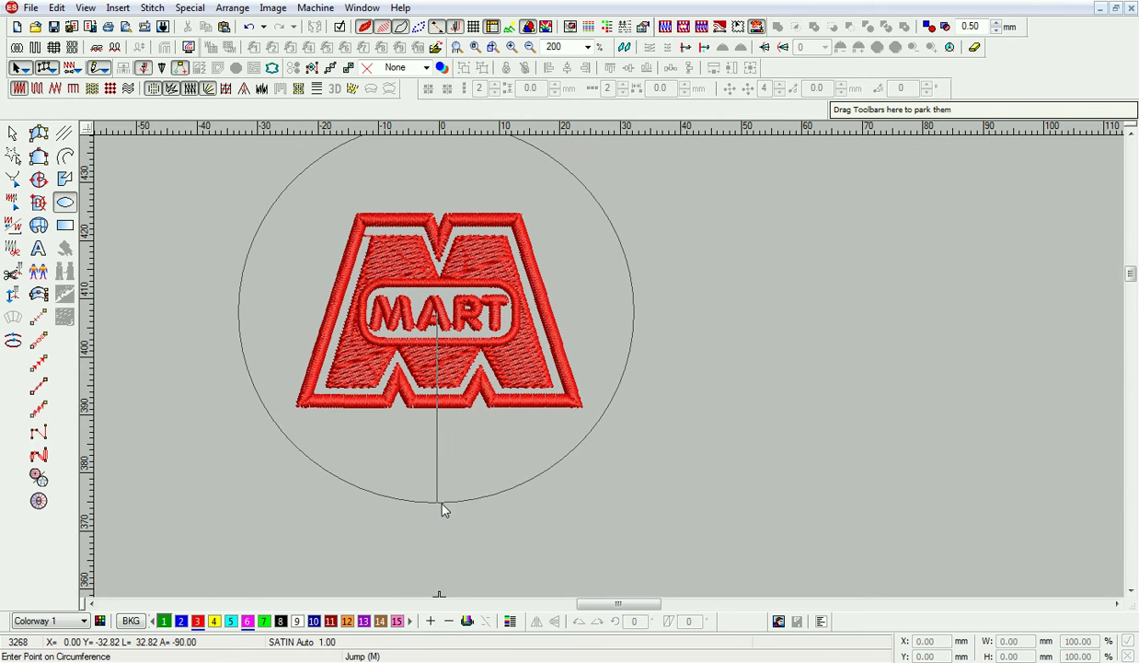
pyautogui.click(439, 516)
pyautogui.click(671, 491)
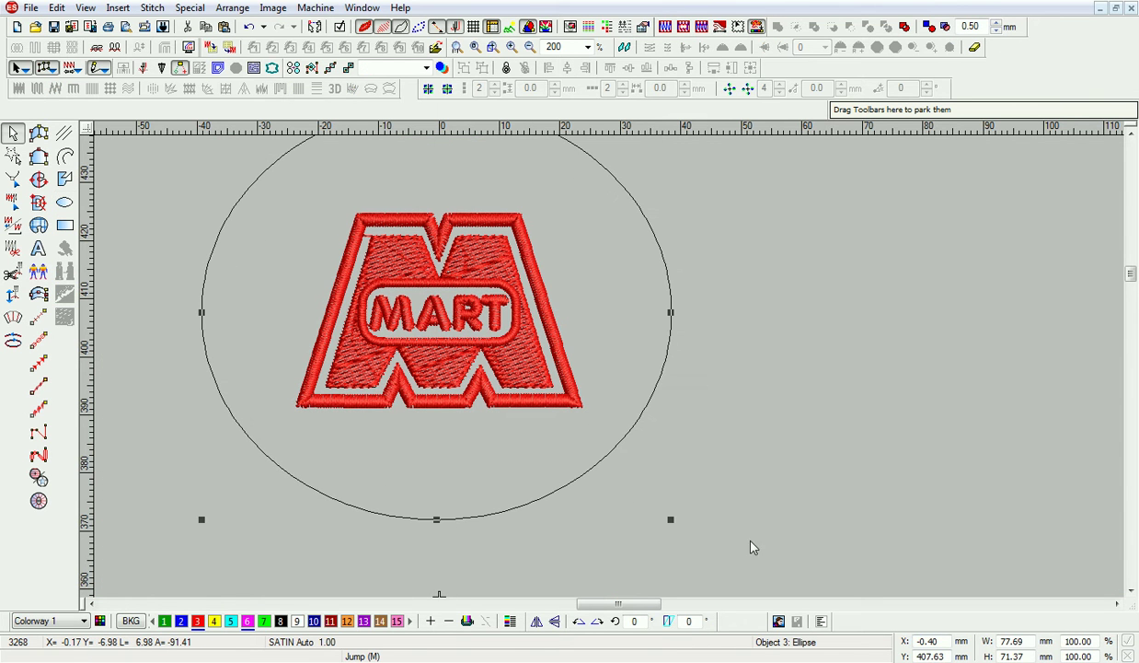
# Set the ellipse's width and height to 70 mm and its X position to 0.
pyautogui.write('7')
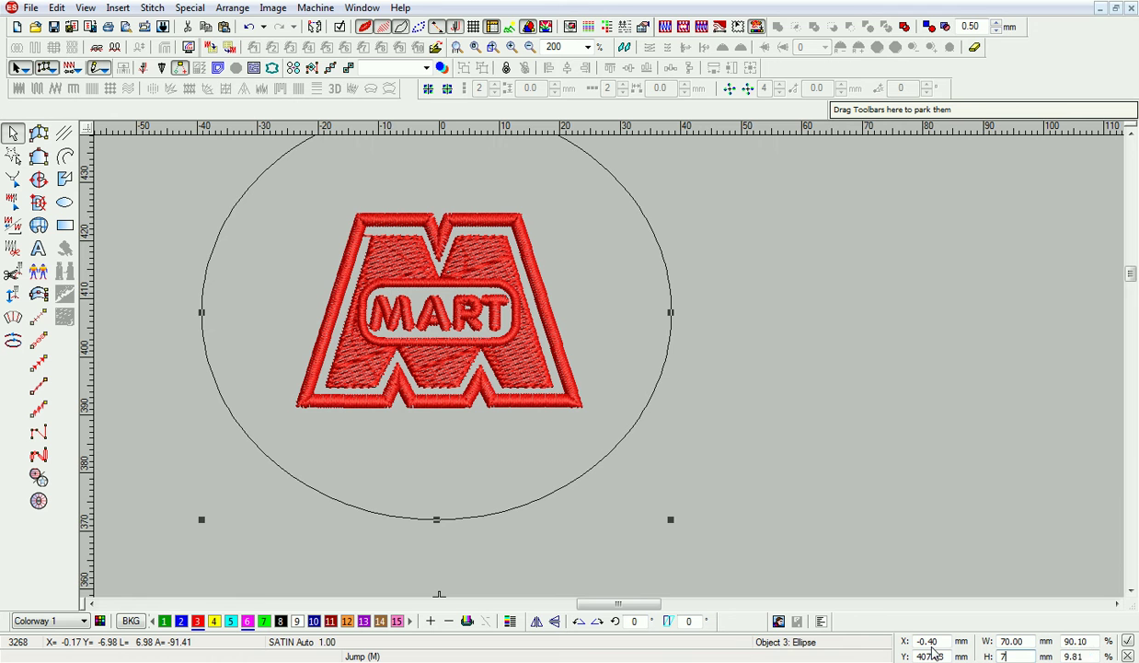
pyautogui.write('0')
pyautogui.press('Return')
pyautogui.write('0')
pyautogui.press('Return')
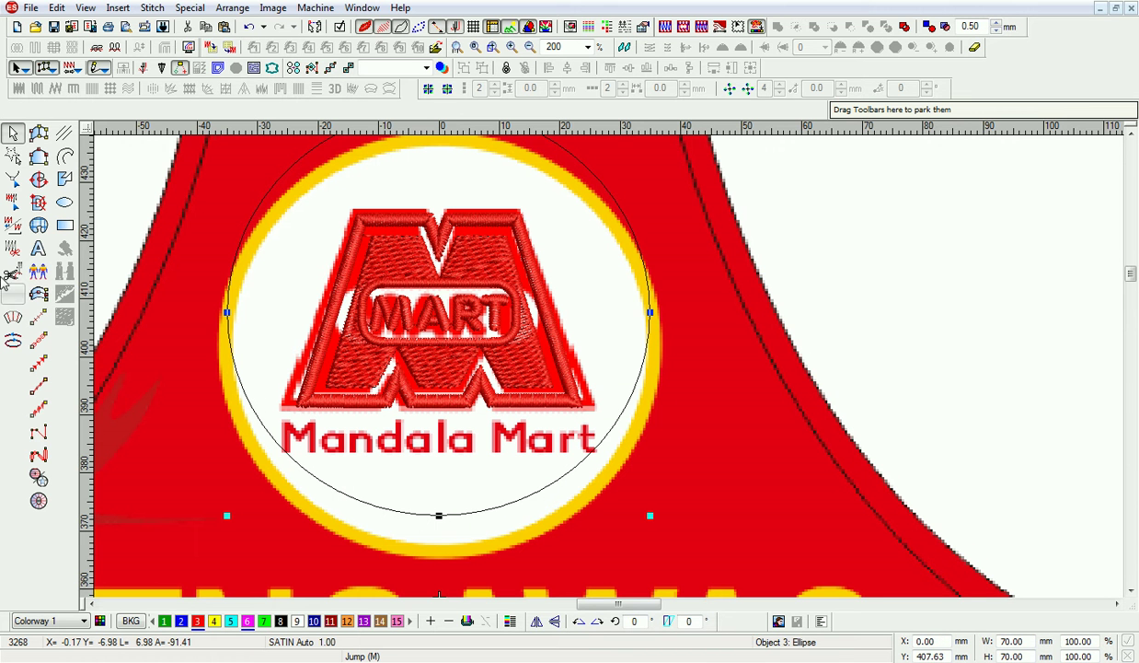
# Convert the 70 mm circle into a satin ring in green colour 1.
pyautogui.press('m')
pyautogui.hotkey('shift', 'z')
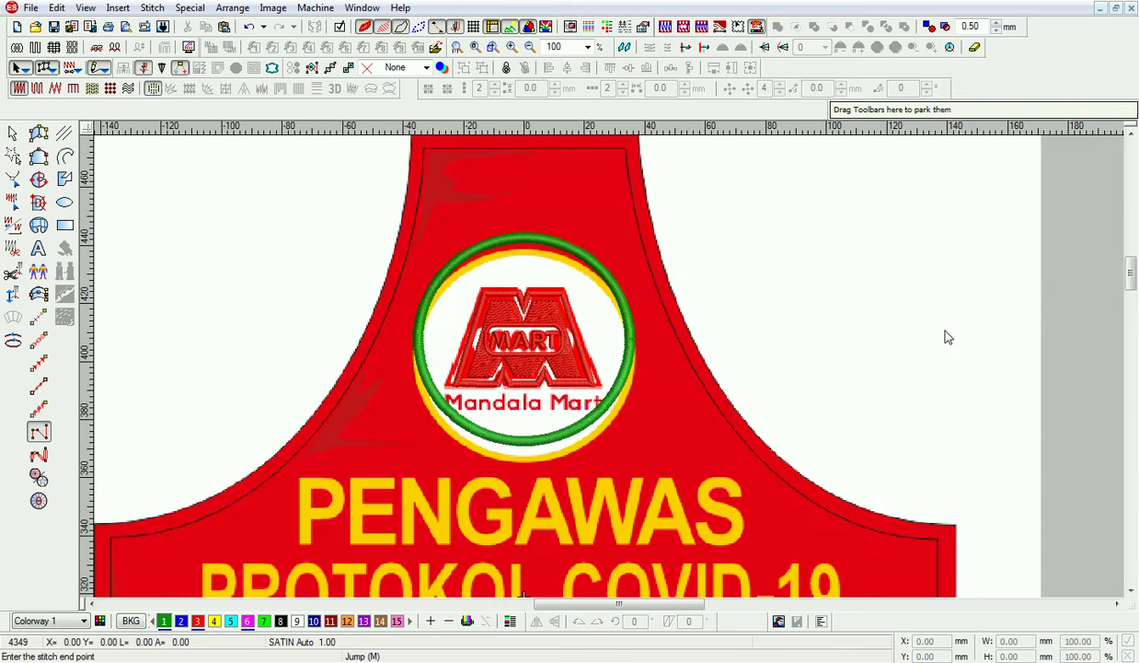
pyautogui.click(12, 133)
# Move the apron artwork bitmap up until its yellow ring coincides with the green satin ring.
pyautogui.click(801, 275)
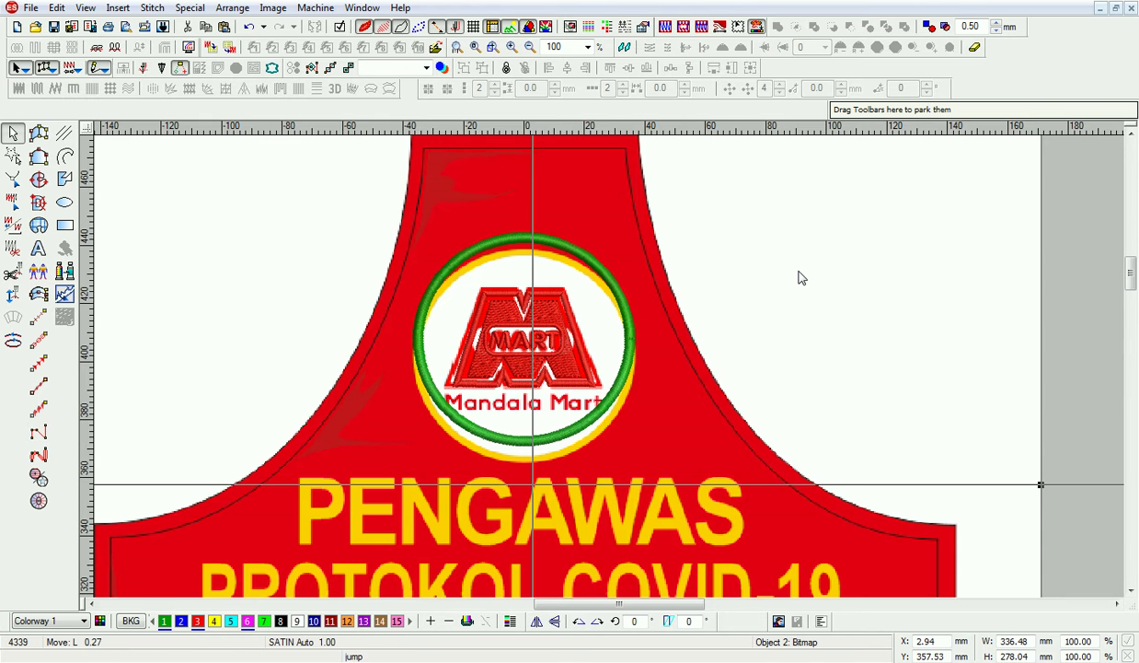
pyautogui.press('Up')
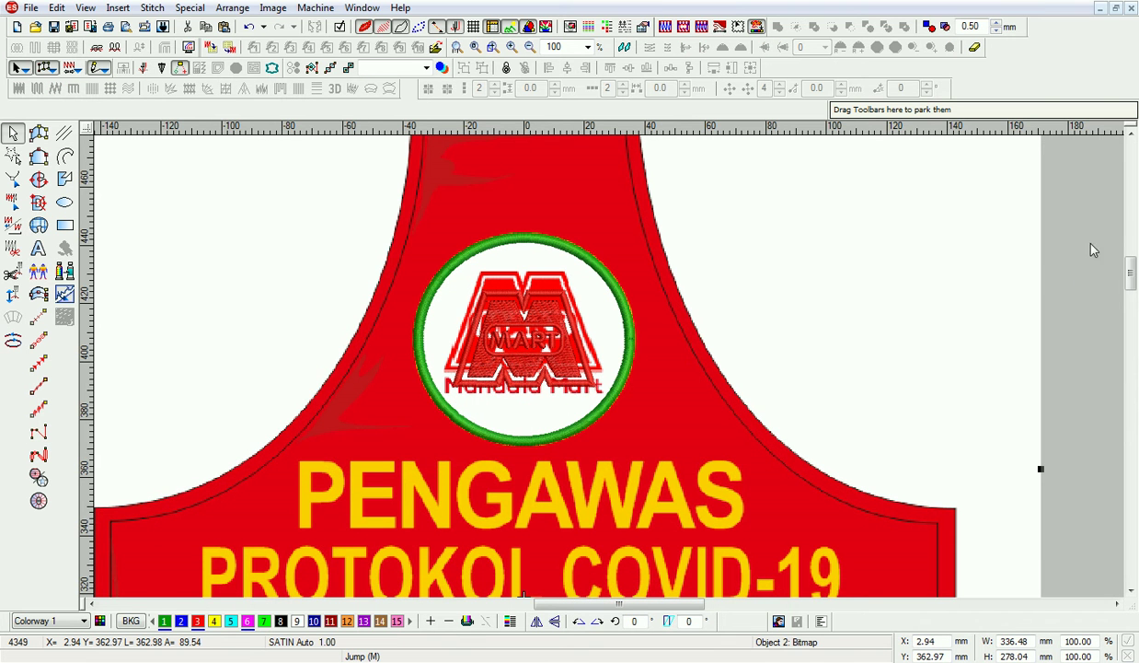
pyautogui.press('Delete')
# Move the stitched M logo up to Y 413.70 over the printed M, and hide the artwork bitmap.
pyautogui.press('Tab')
pyautogui.press('z')
pyautogui.press('t')
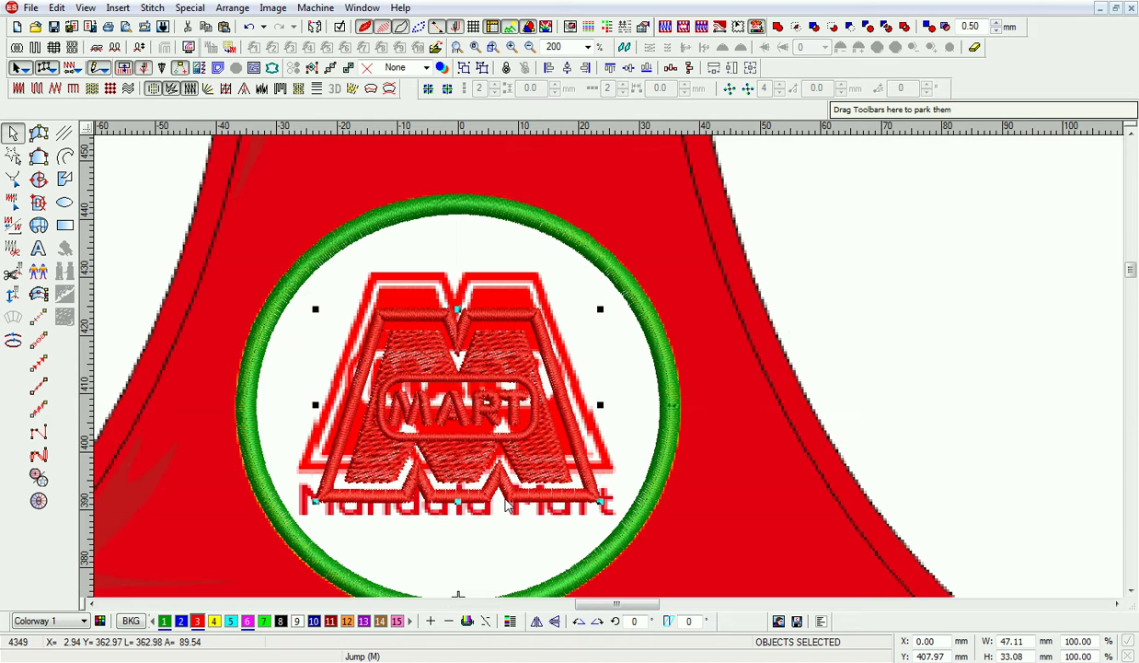
pyautogui.moveTo(505, 528); pyautogui.dragTo(506, 504)
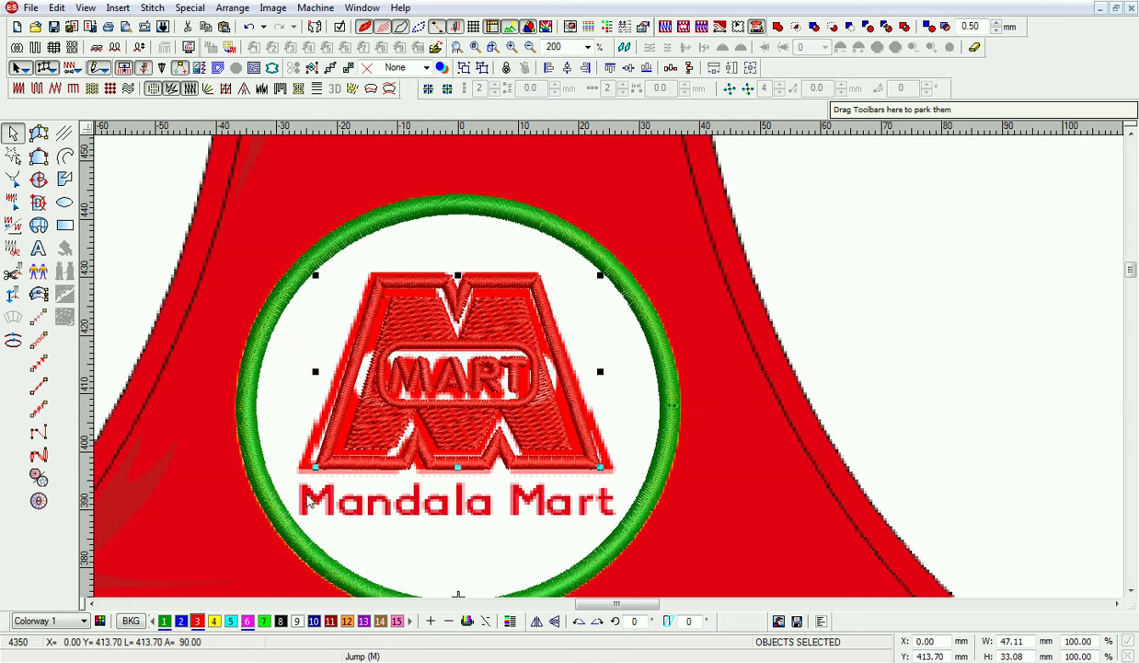
pyautogui.press('d')
pyautogui.click(628, 442)
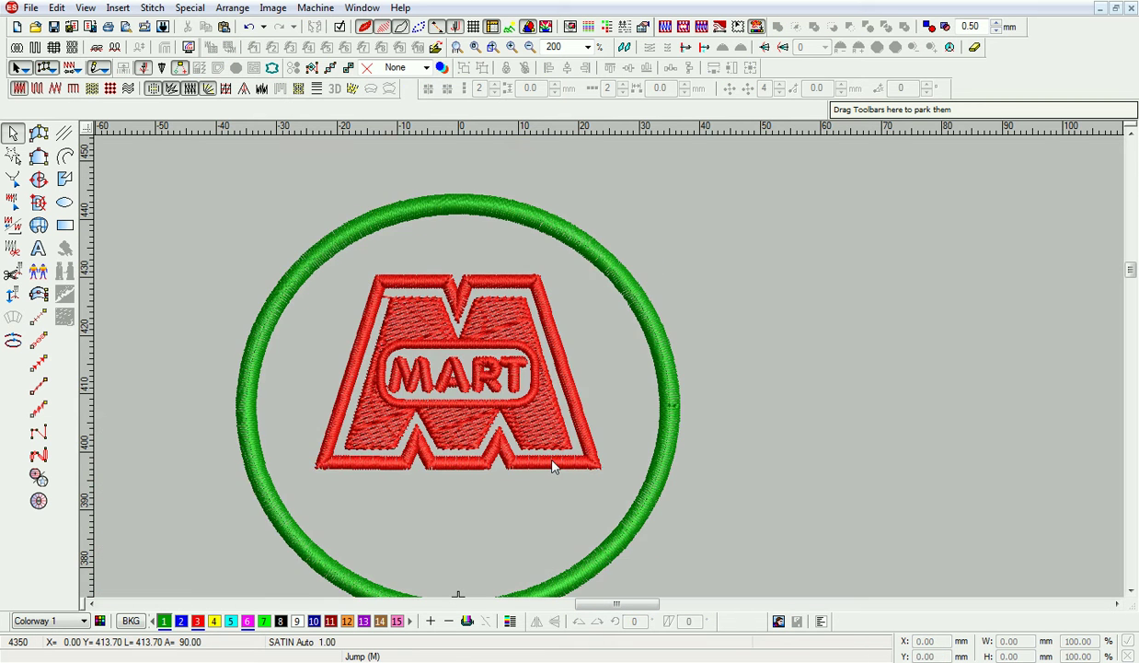
# Add the lettering "Mandala Mart" below the M logo and show it as stitches.
pyautogui.press('s')
pyautogui.click(39, 252)
pyautogui.click(385, 529)
pyautogui.write('M')
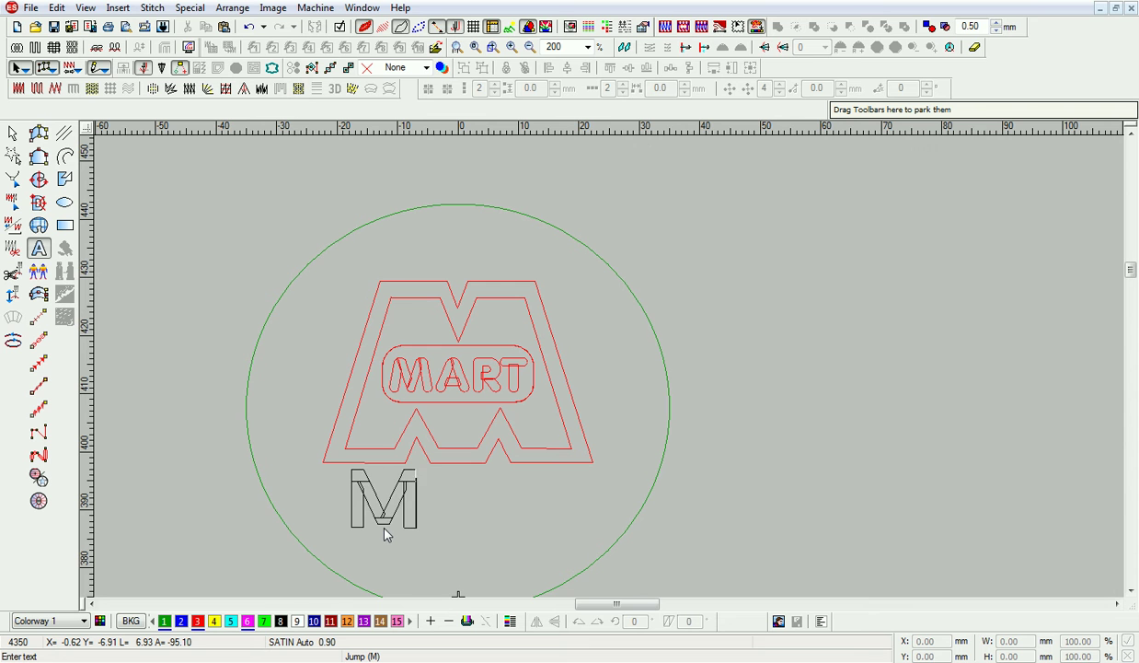
pyautogui.write('andala Mart')
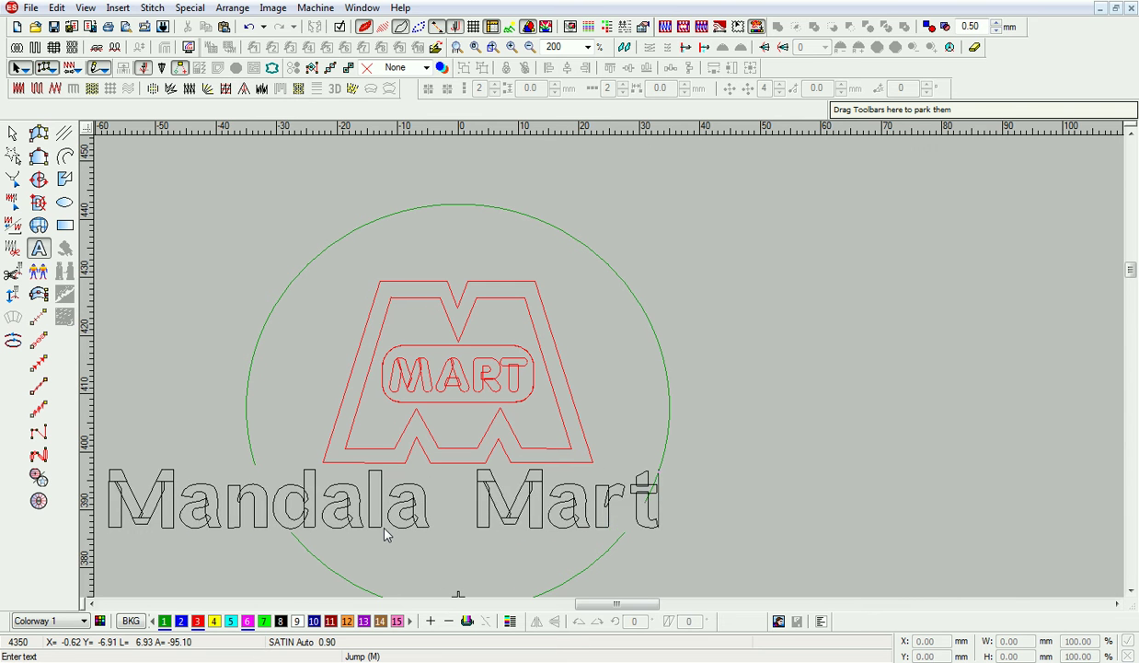
pyautogui.press('Return')
pyautogui.press('s')
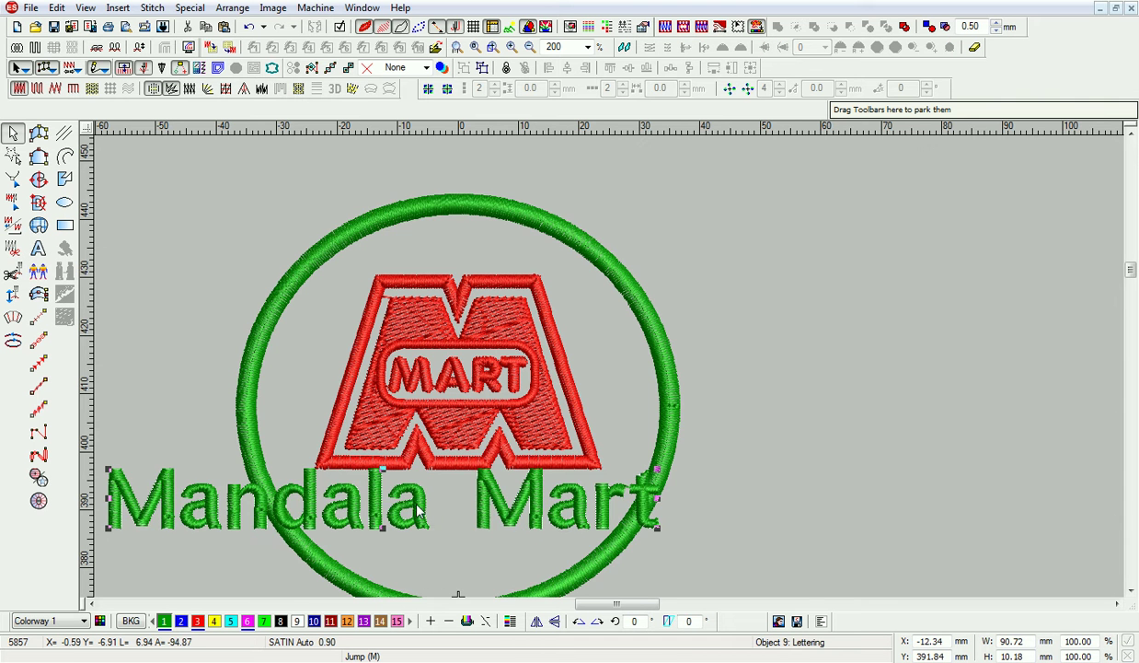
# Shrink the Mandala Mart lettering to about 49 by 5.5 mm and place it over the printed name.
pyautogui.moveTo(463, 513); pyautogui.dragTo(673, 520)
pyautogui.press('d')
pyautogui.moveTo(866, 534); pyautogui.dragTo(612, 517)
pyautogui.moveTo(460, 504); pyautogui.dragTo(453, 497)
pyautogui.press('s')
pyautogui.press('s')
# Change the font of the Mandala Mart lettering to Block1 in its object properties.
pyautogui.click(625, 26)
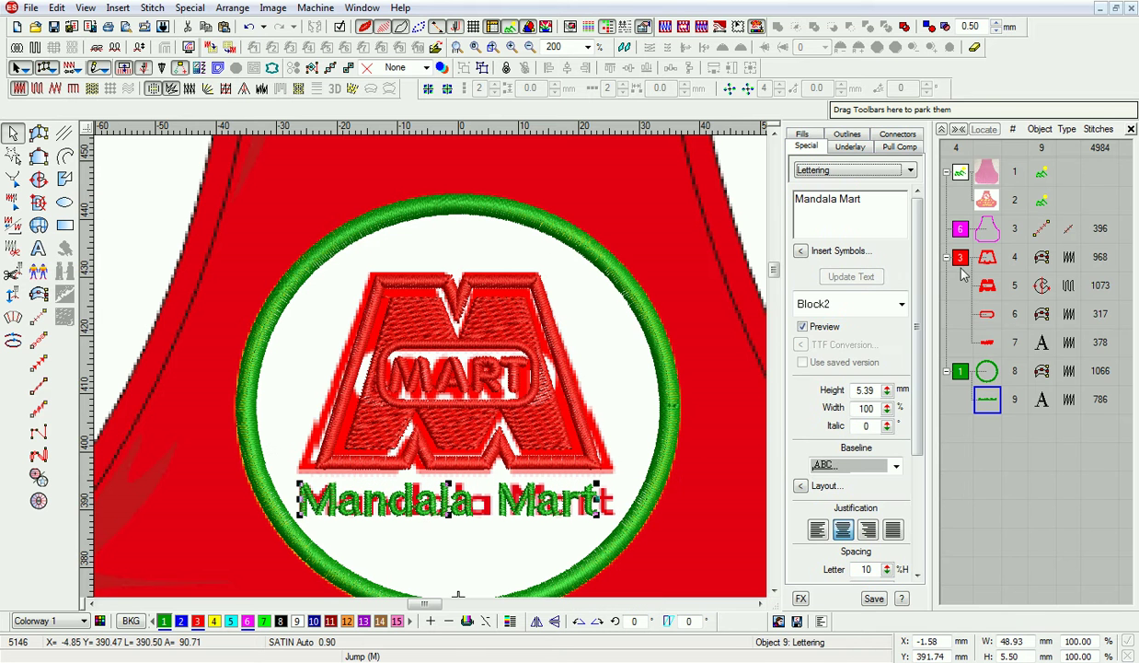
pyautogui.click(865, 313)
pyautogui.scroll(-3, 644, 386)
pyautogui.scroll(5, 641, 362)
pyautogui.click(641, 357)
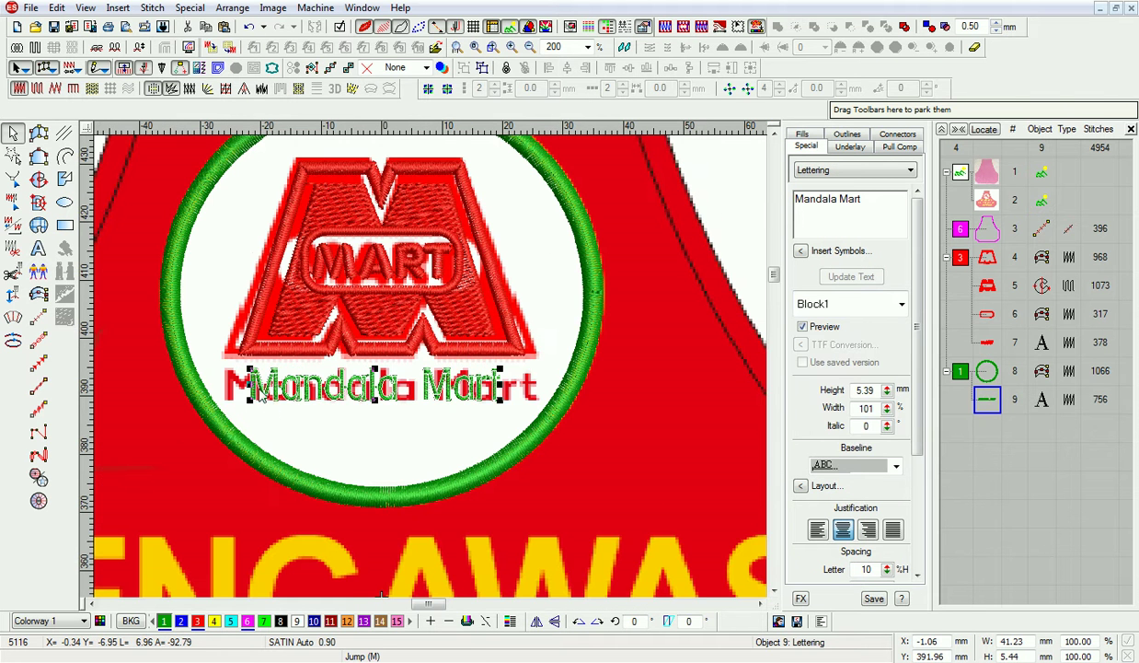
# Stretch the Mandala Mart lettering to 127% width across the printed name and set its height to 5 mm.
pyautogui.moveTo(250, 398); pyautogui.dragTo(541, 386)
pyautogui.scroll(2, 363, 435)
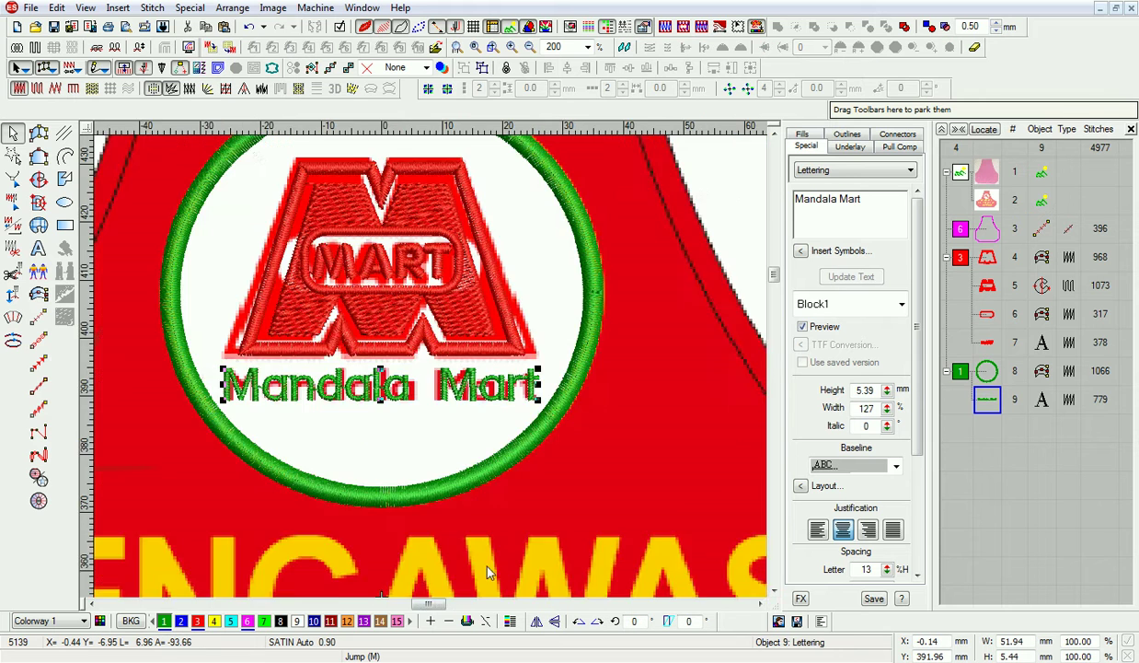
pyautogui.press('Return')
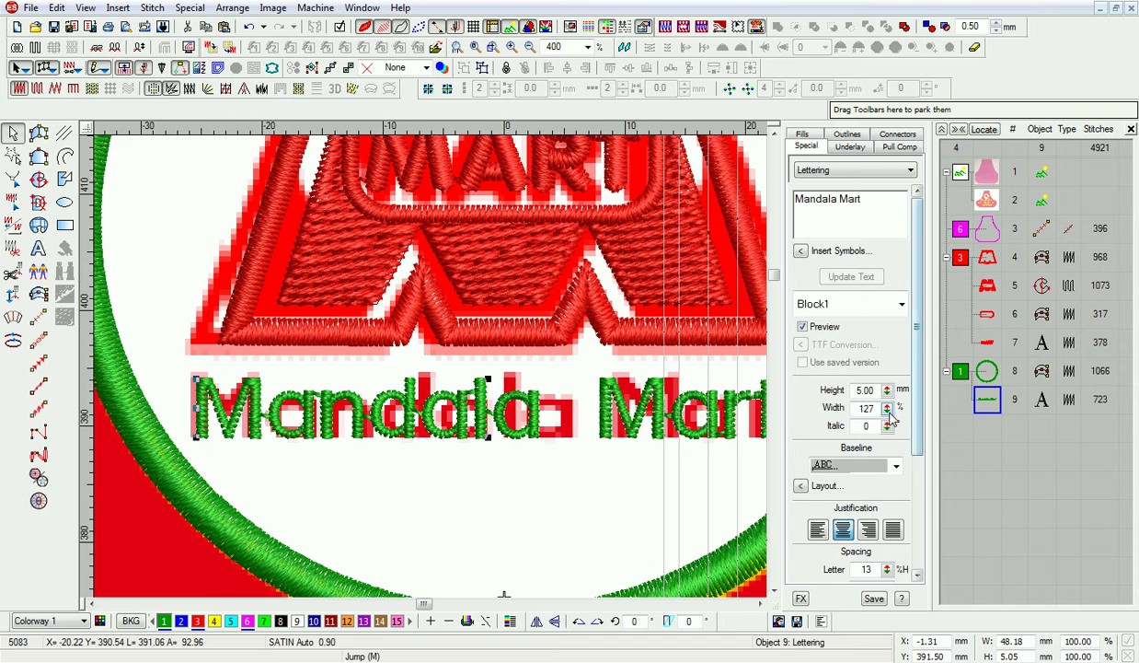
# Set the lettering's letter spacing to 20% and nudge the lettering right over the printed name.
pyautogui.scroll(-2, 692, 465)
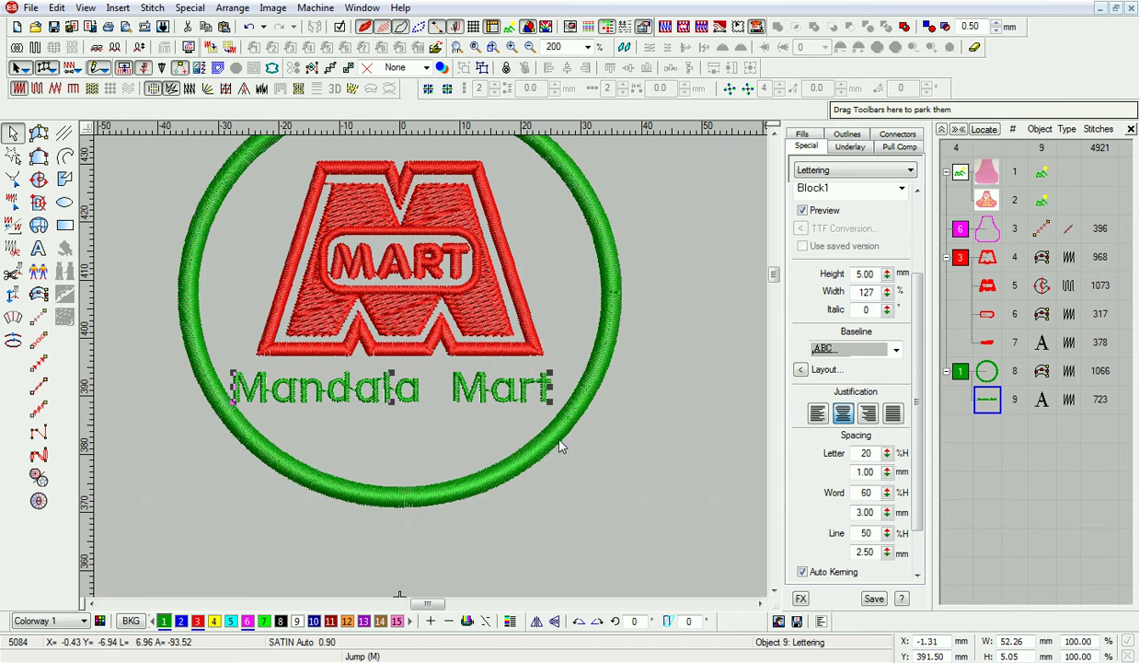
pyautogui.press('Right')
pyautogui.press('Right')
pyautogui.press('Right')
pyautogui.press('Right')
pyautogui.press('Right')
pyautogui.press('Right')
pyautogui.press('Right')
pyautogui.press('Right')
pyautogui.press('Right')
pyautogui.press('Right')
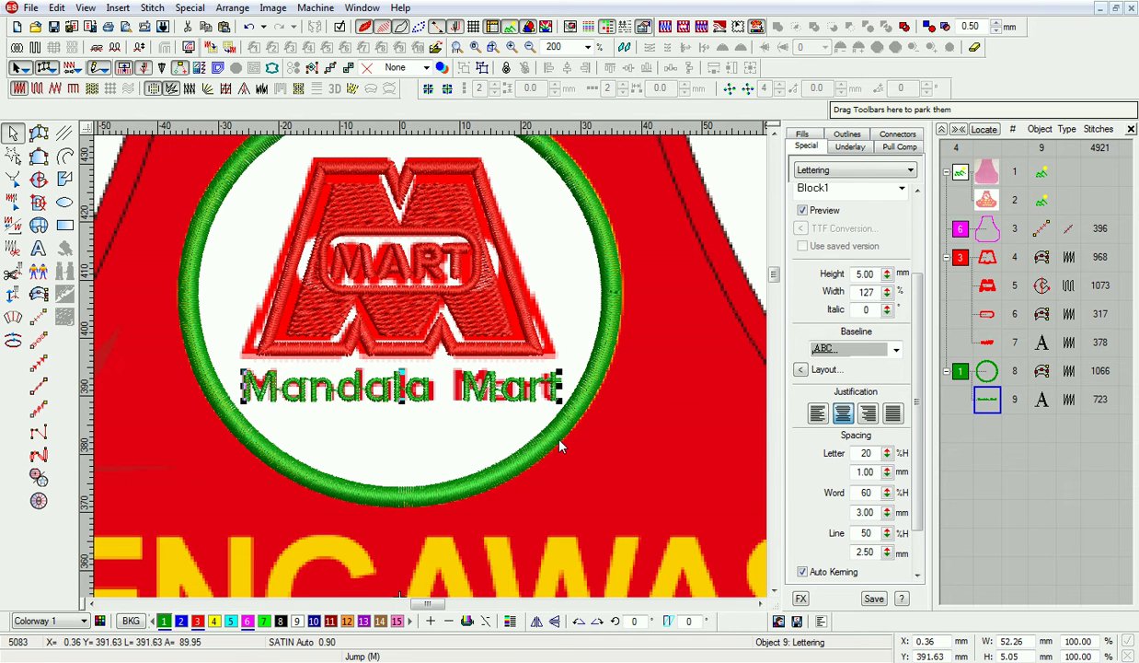
# Set the lettering's word spacing to 20% and stretch it to about 51 mm wide to match the printed name.
pyautogui.write('20')
pyautogui.press('Return')
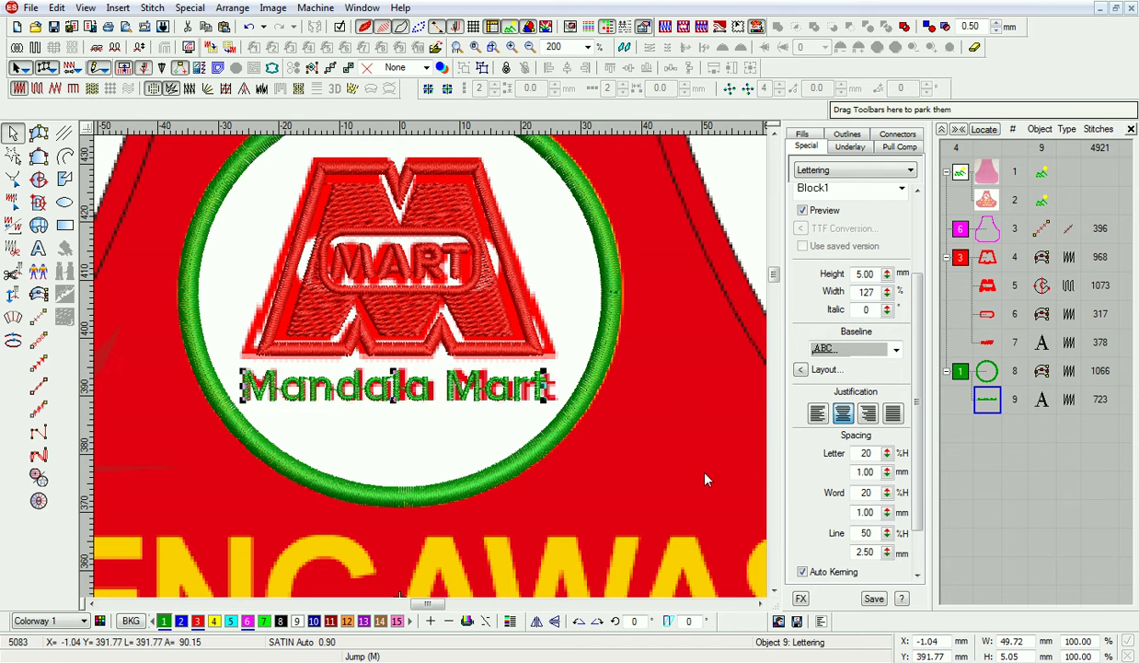
pyautogui.moveTo(555, 399); pyautogui.dragTo(561, 424)
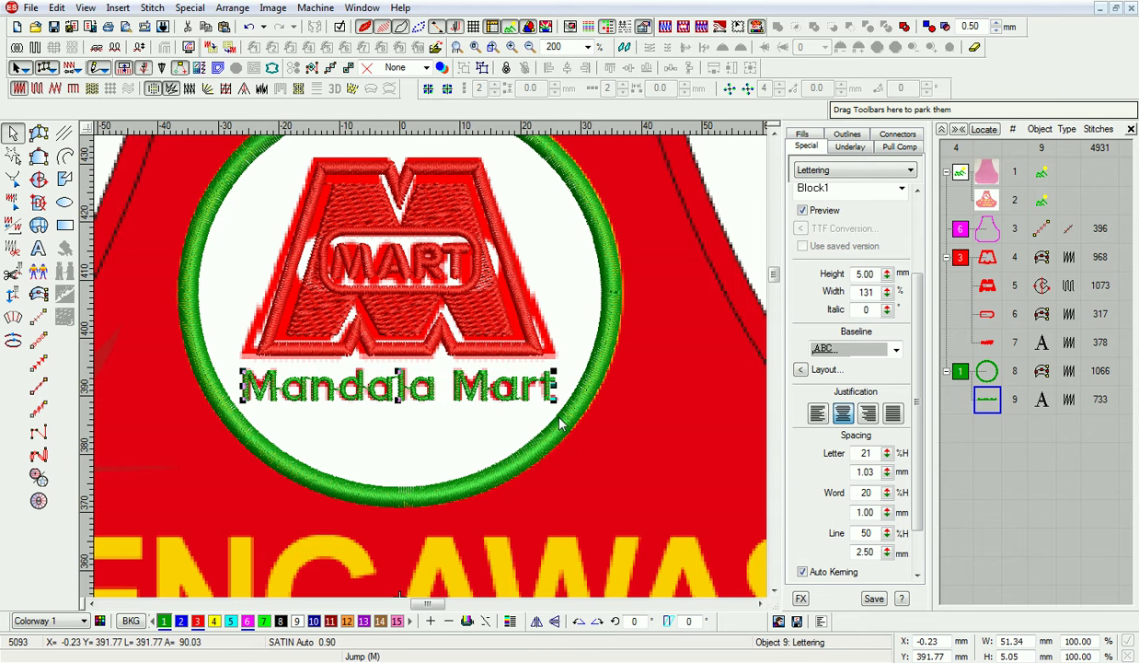
pyautogui.press('Escape')
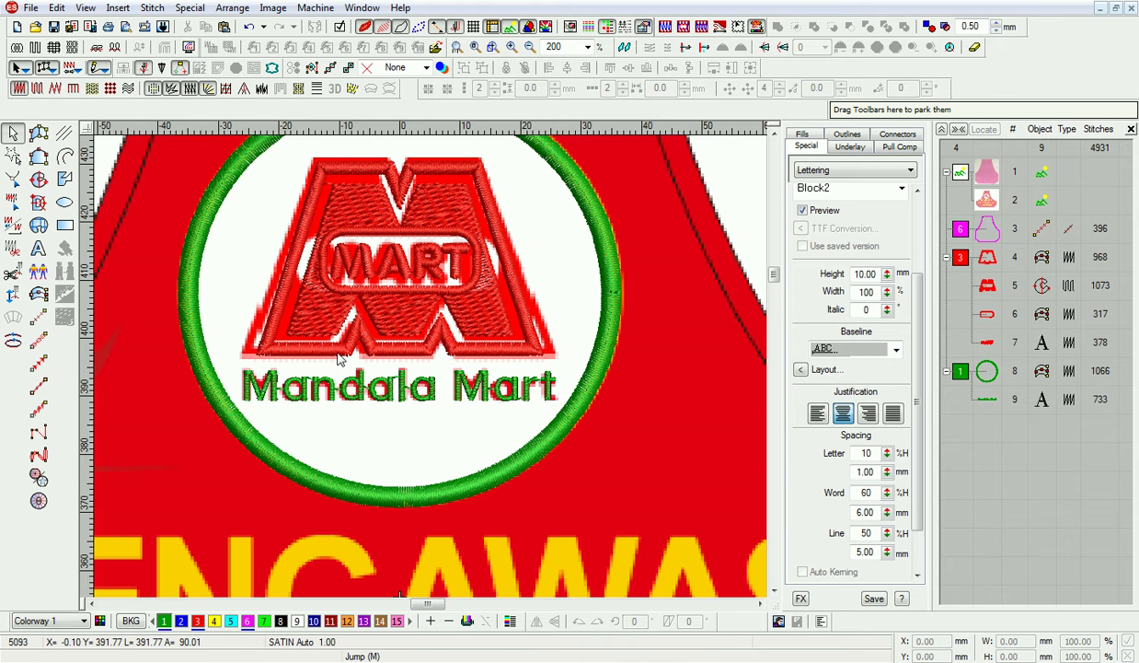
# Scale the apron artwork bitmap down to about 325 mm wide and align its badge with the green ring.
pyautogui.hotkey('shift', 'z')
pyautogui.click(595, 399)
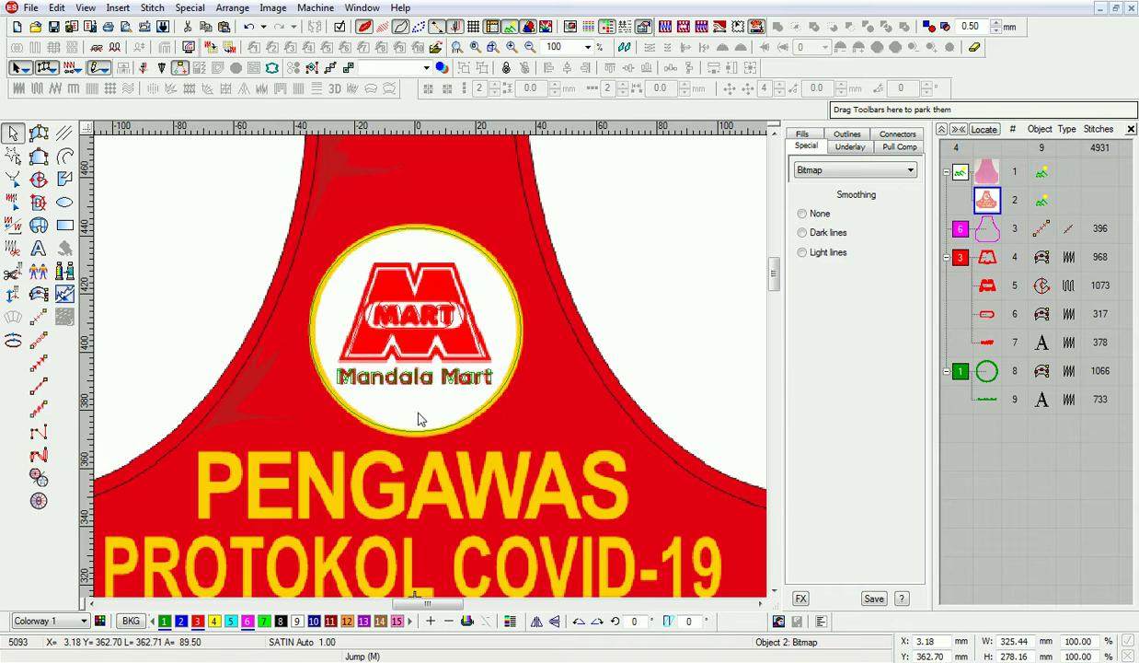
# Set the width of the Mandala Mart lettering to 120%.
pyautogui.scroll(1, 419, 419)
pyautogui.scroll(1, 623, 515)
pyautogui.click(438, 432)
pyautogui.doubleClick(866, 407)
pyautogui.write('120')
pyautogui.press('Return')
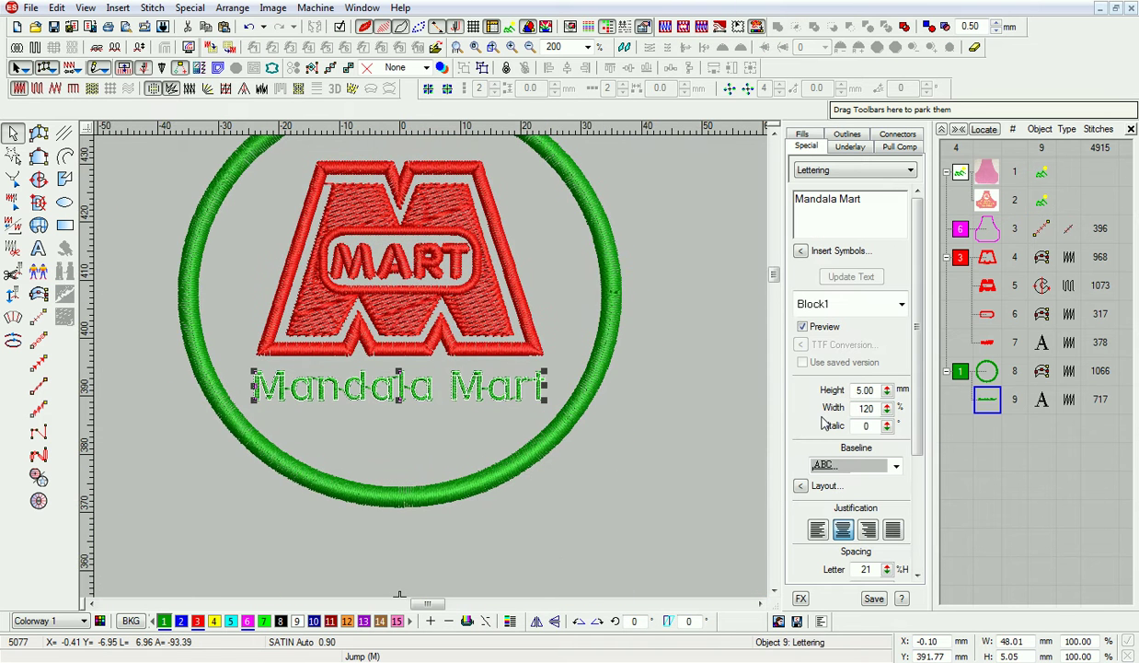
pyautogui.press('Return')
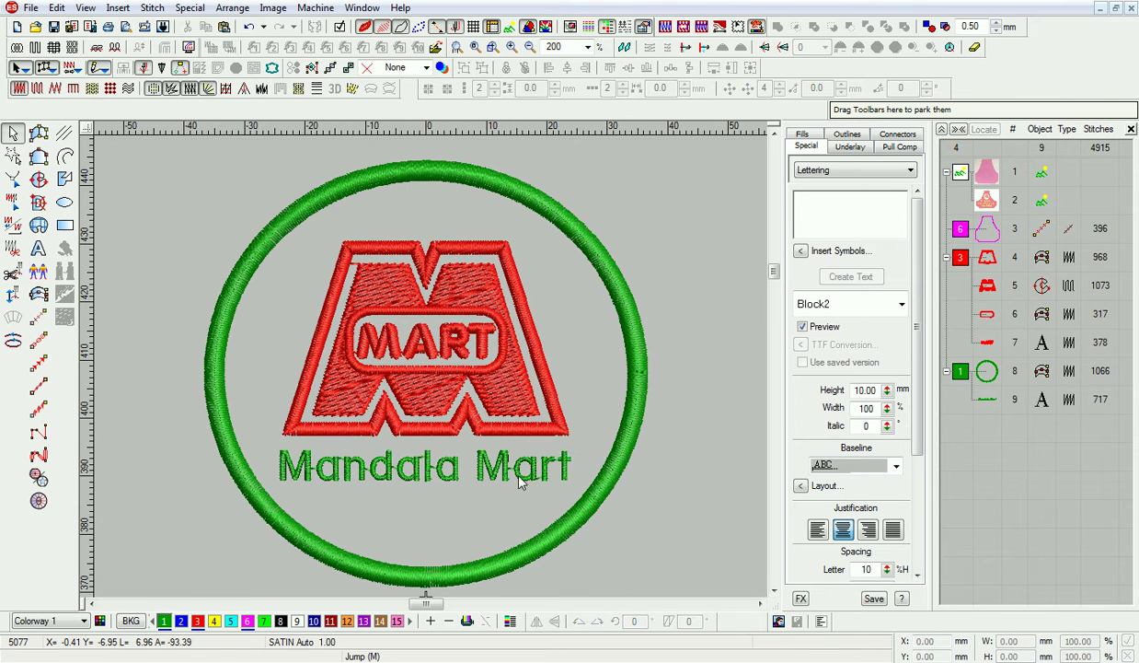
# Set the letter spacing of the narrowed Mandala Mart lettering to 20%.
pyautogui.scroll(-2, 618, 520)
pyautogui.write('20')
pyautogui.press('Return')
pyautogui.press('z')
pyautogui.hotkey('shift', 'z')
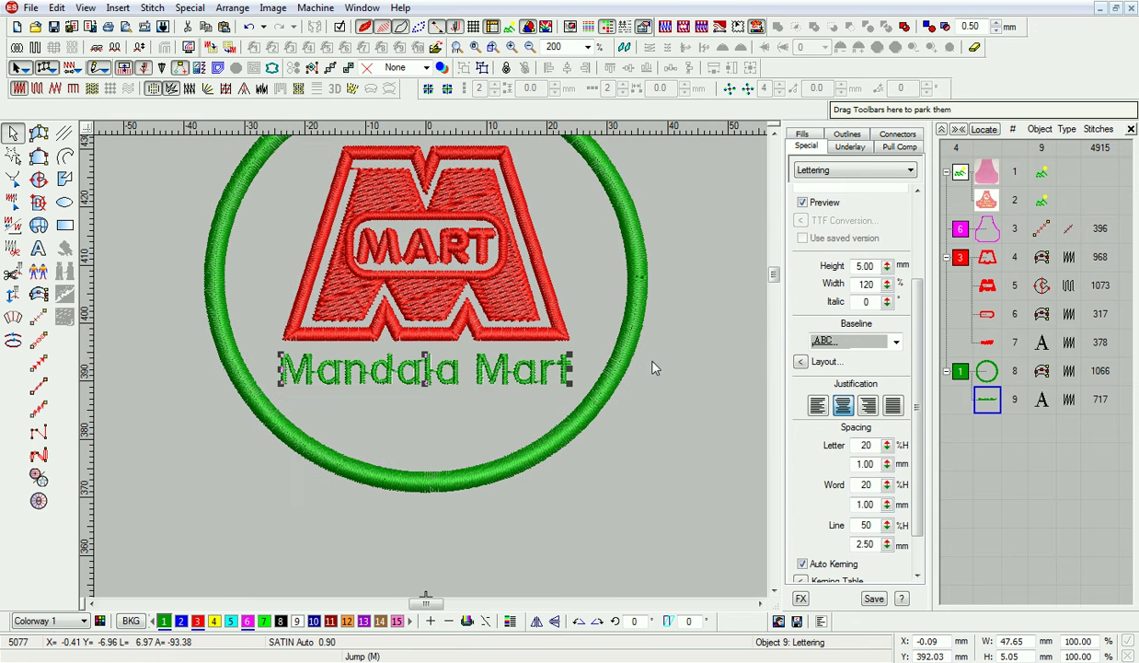
# Set the Mandala Mart lettering's pull compensation to 0.20 mm and show its fill settings.
pyautogui.click(899, 146)
pyautogui.click(885, 186)
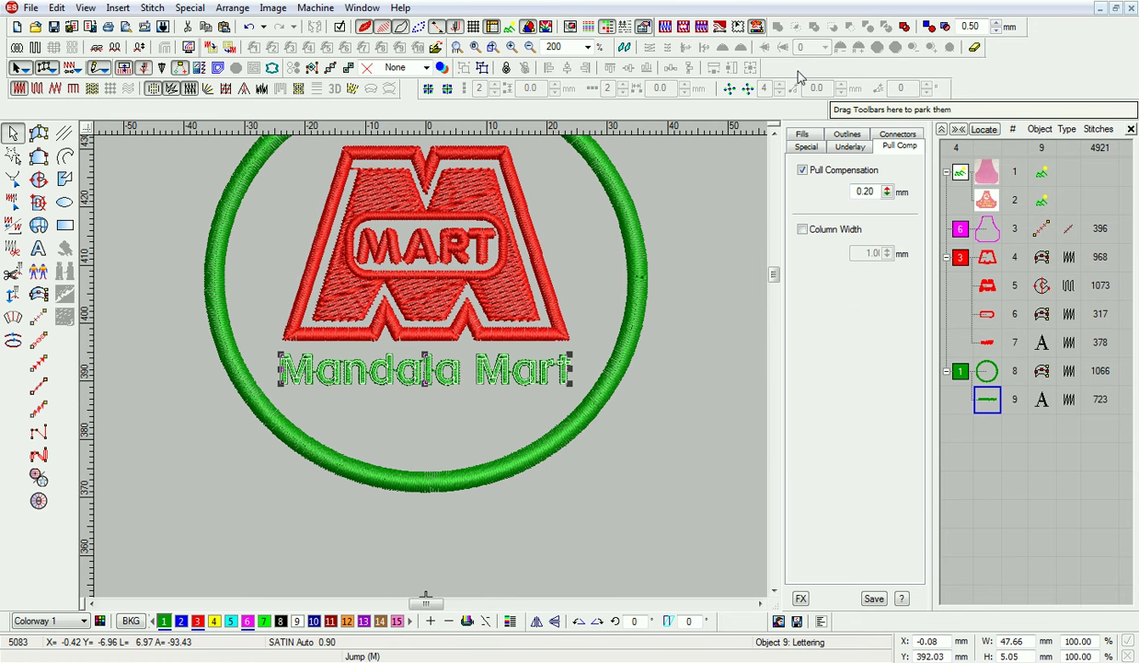
pyautogui.click(802, 134)
pyautogui.click(595, 521)
# Create a Tatami complex fill in white colour 9 from the green ring's outline and sequence it before the red logo.
pyautogui.click(542, 465)
pyautogui.hotkey('ctrl', 'd')
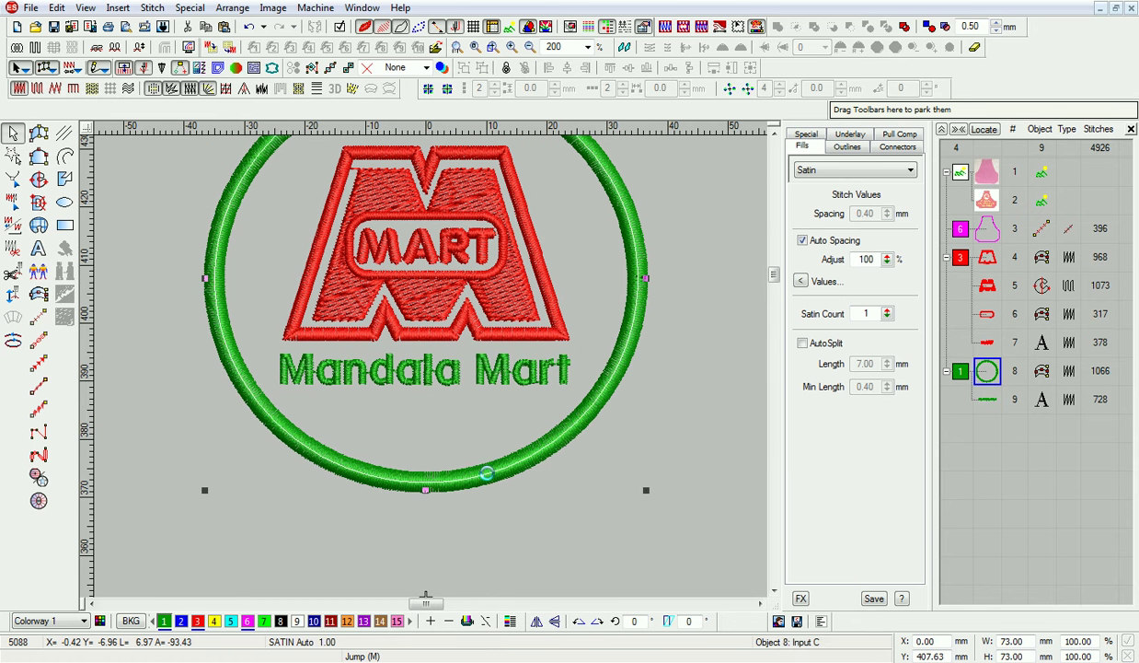
pyautogui.rightClick(488, 457)
pyautogui.click(722, 549)
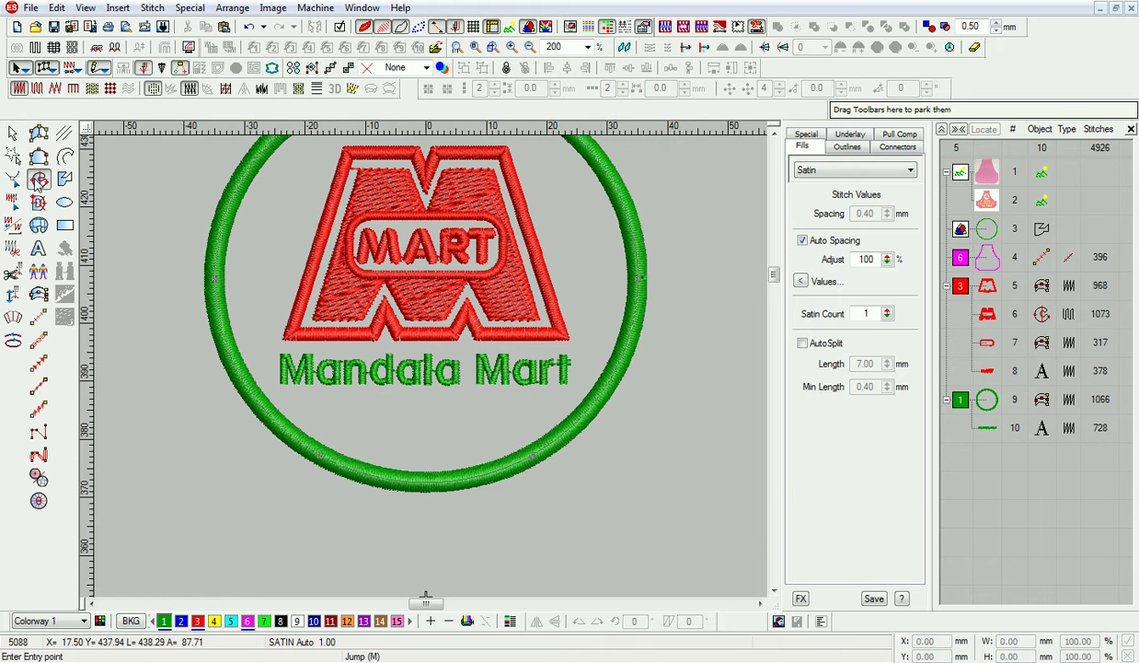
pyautogui.click(296, 621)
pyautogui.moveTo(987, 427); pyautogui.dragTo(986, 244)
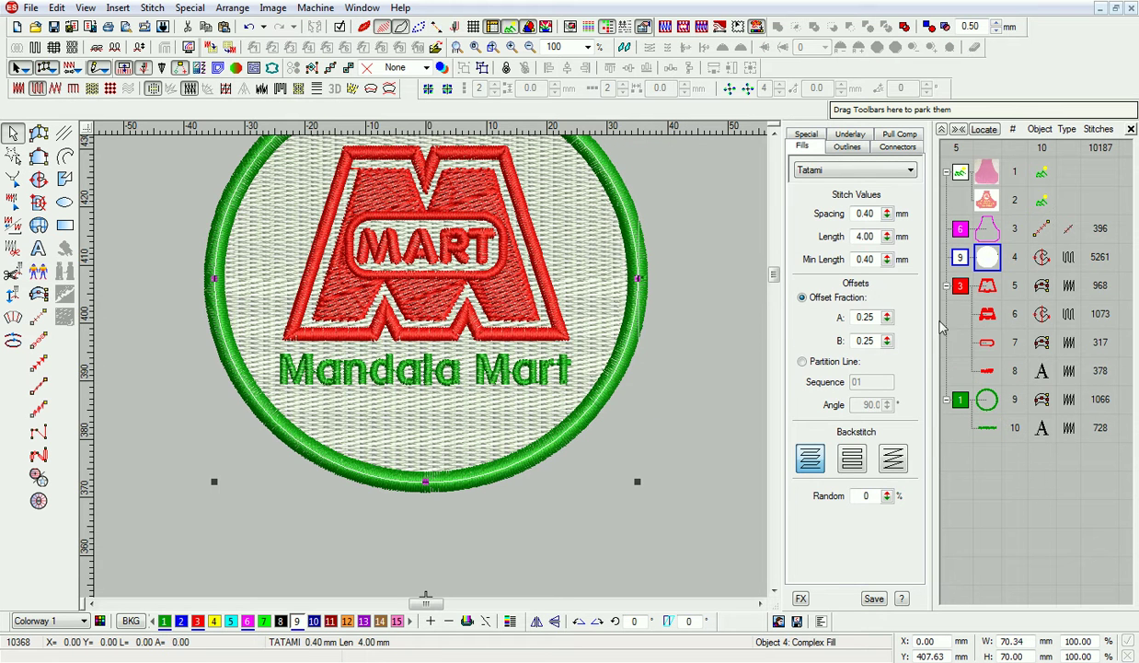
# Set the white background fill's stitch angle to 90° and show its reshape points.
pyautogui.click(802, 135)
pyautogui.write('90')
pyautogui.press('Return')
pyautogui.press('h')
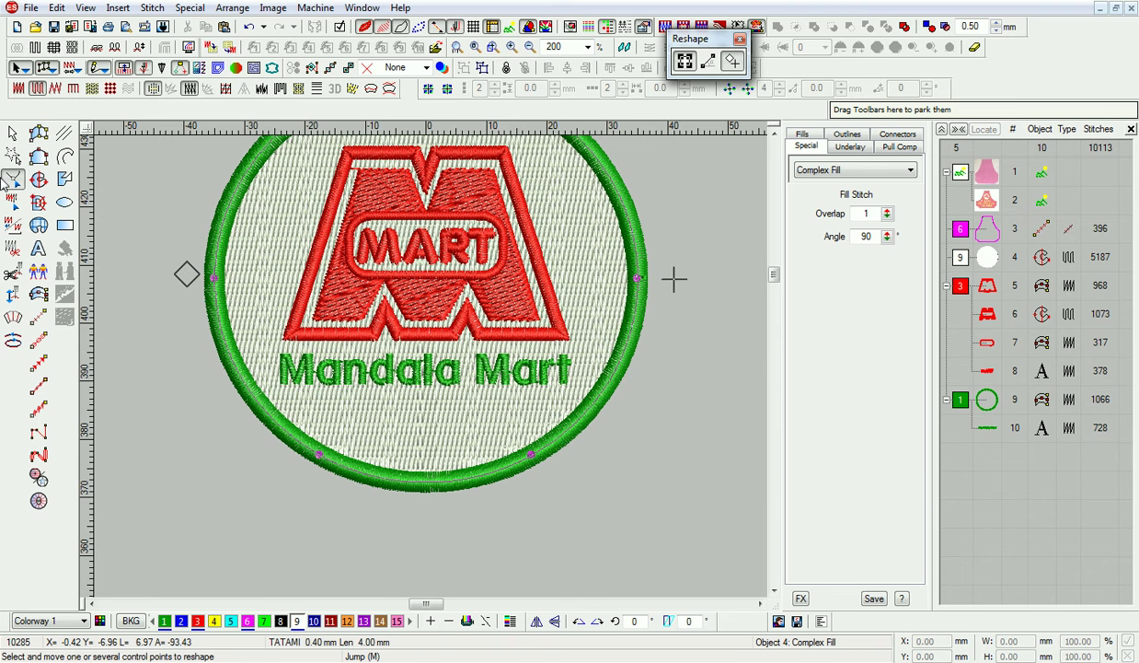
pyautogui.press('Escape')
# Recolour the green satin ring around the badge to yellow, colour 4.
pyautogui.click(643, 277)
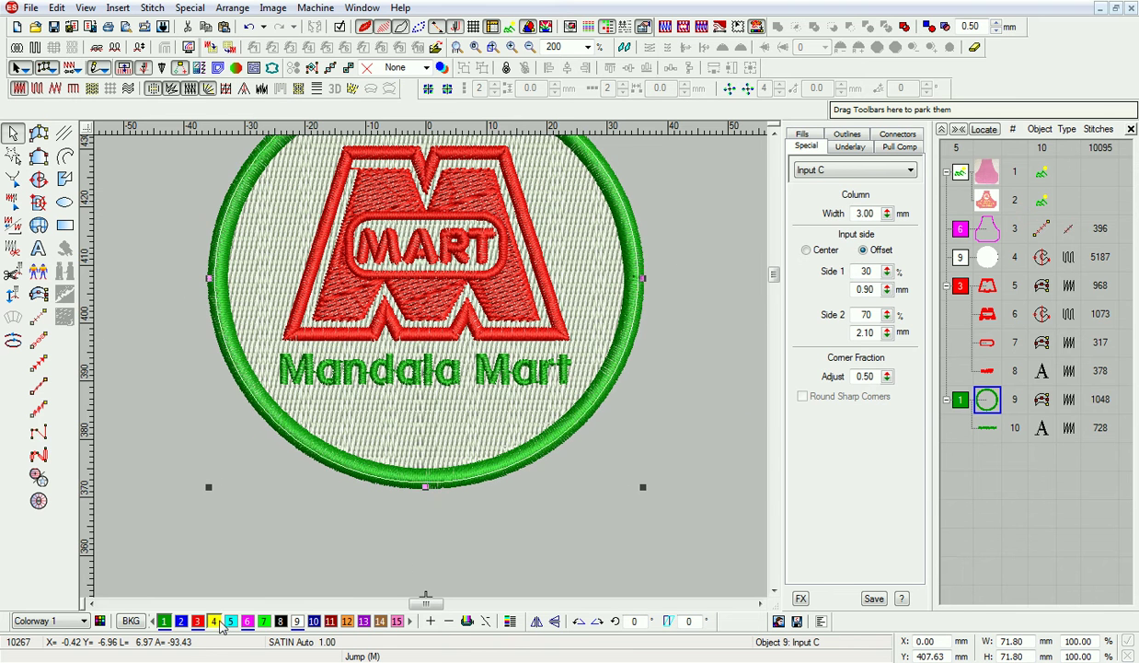
pyautogui.click(214, 621)
pyautogui.click(649, 364)
# Set the white Tatami fill's spacing to 0.45 mm, length to 4.50 mm, minimum length to 1.00 mm and offset fractions to 0.30.
pyautogui.click(803, 135)
pyautogui.tripleClick(864, 213)
pyautogui.write('0.45')
pyautogui.press('Tab')
pyautogui.write('4.5')
pyautogui.press('Tab')
pyautogui.write('1')
pyautogui.press('Return')
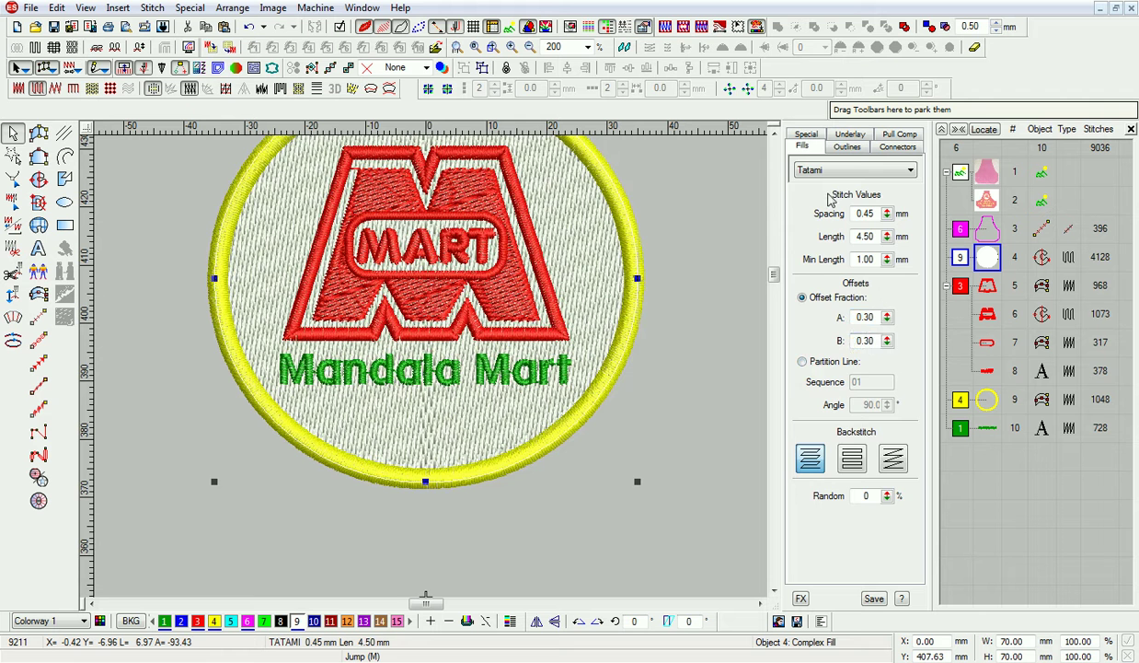
# Enable the first underlay for the white background fill.
pyautogui.click(849, 134)
pyautogui.click(802, 170)
pyautogui.click(744, 333)
pyautogui.hotkey('shift', 'z')
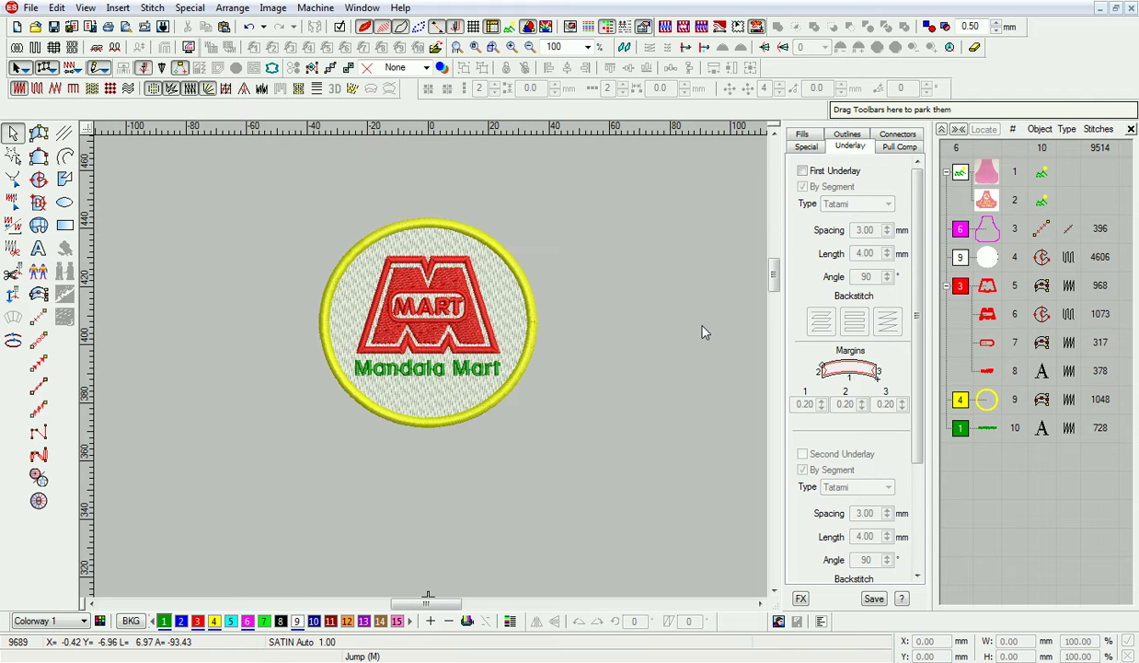
# Recolour the Mandala Mart lettering to red, colour 3, and show the apron artwork behind the stitches.
pyautogui.click(458, 366)
pyautogui.click(197, 620)
pyautogui.hotkey('shift', 'b')
pyautogui.hotkey('shift', 'z')
# Insert PENGAWAS as lettering over the first text line of the apron artwork.
pyautogui.click(39, 249)
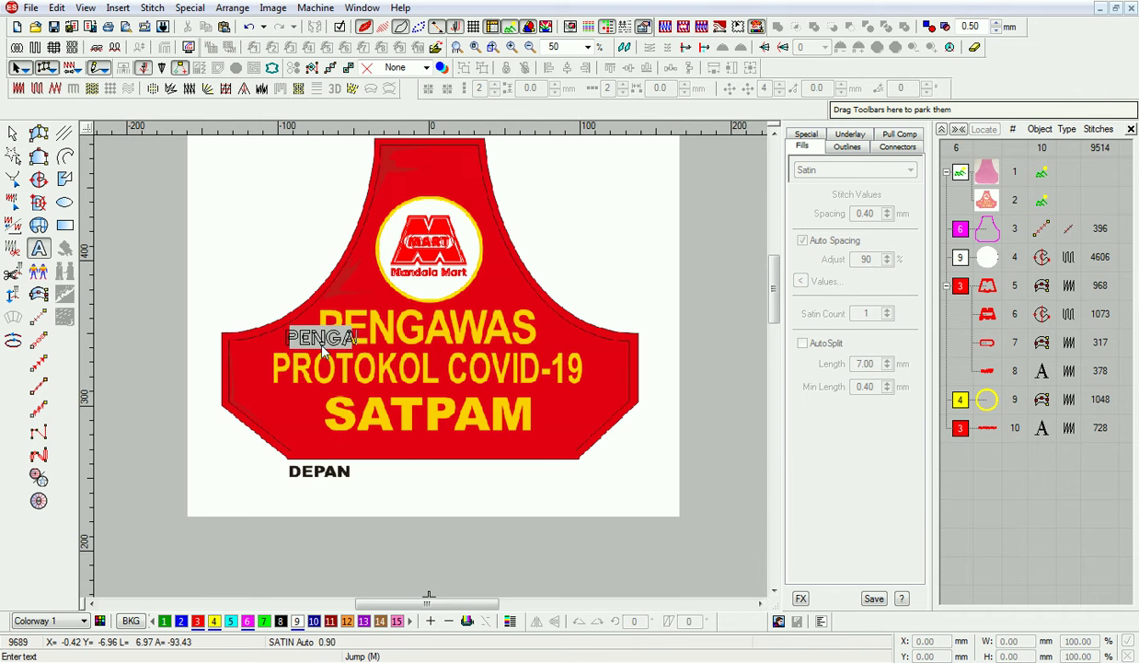
pyautogui.click(321, 345)
pyautogui.write('PENGAWAS')
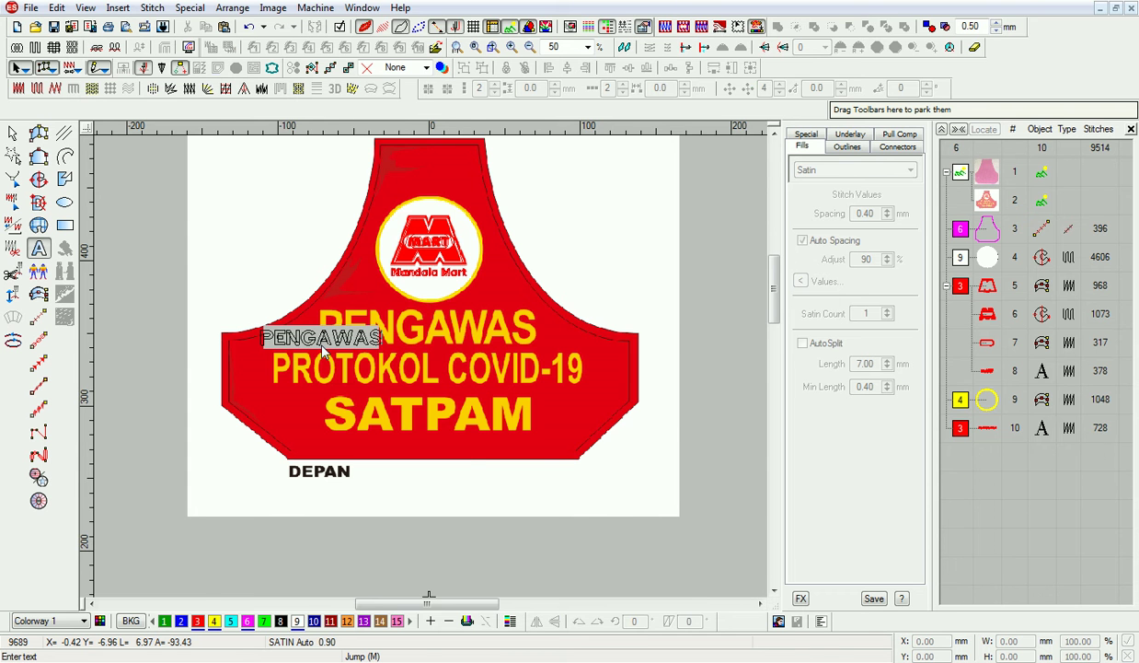
pyautogui.press('Return')
# Move and enlarge the PENGAWAS lettering to match the artwork, and set its font to 2 Col Arial Shadow.
pyautogui.press('z')
pyautogui.moveTo(246, 318); pyautogui.dragTo(367, 280)
pyautogui.moveTo(455, 286); pyautogui.dragTo(636, 317)
pyautogui.click(804, 134)
pyautogui.click(901, 304)
pyautogui.click(733, 333)
# Fit the PENGAWAS lettering to the artwork with a height of 24.16 mm, width of 75% and letter spacing of 8%.
pyautogui.moveTo(634, 307); pyautogui.dragTo(644, 310)
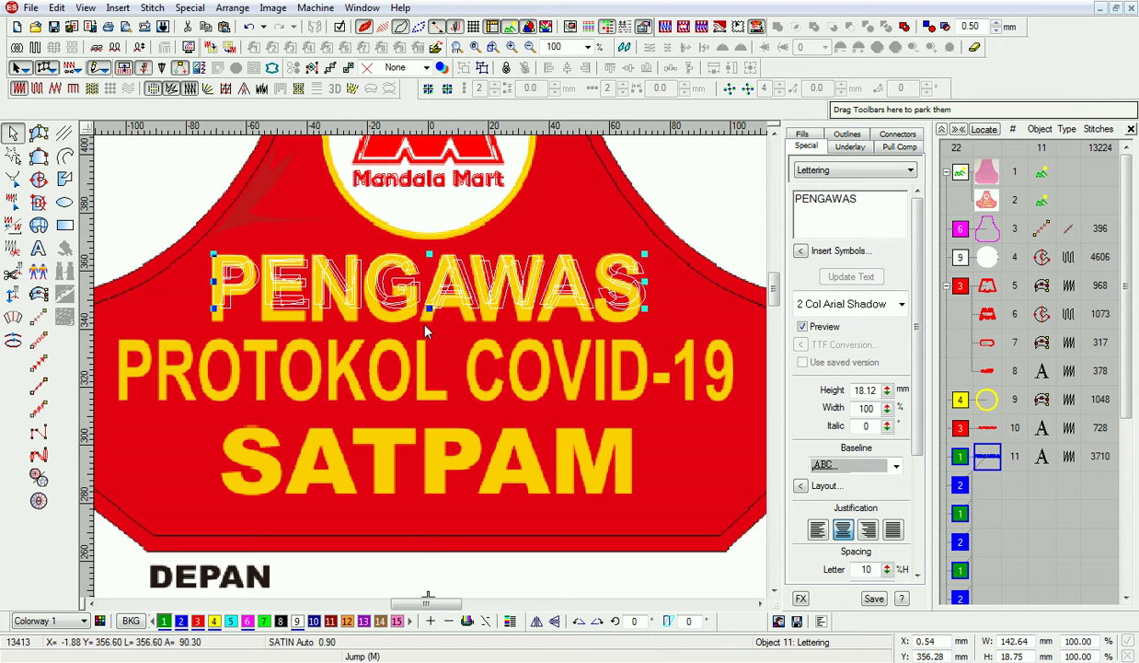
pyautogui.scroll(-3, 917, 402)
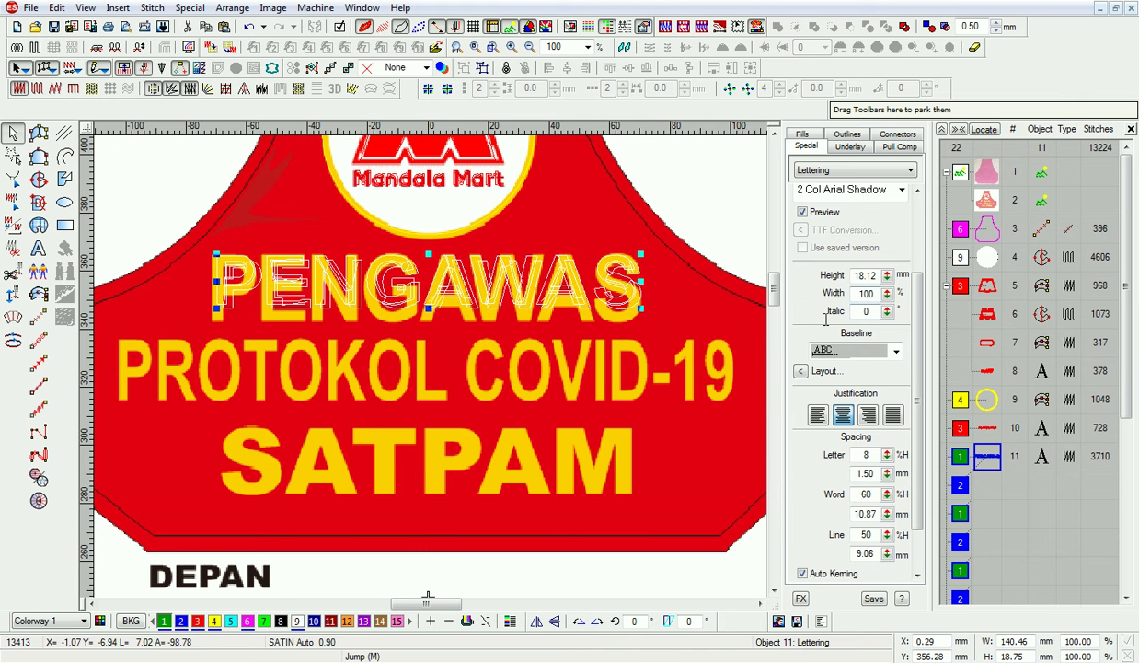
pyautogui.moveTo(426, 314); pyautogui.dragTo(428, 325)
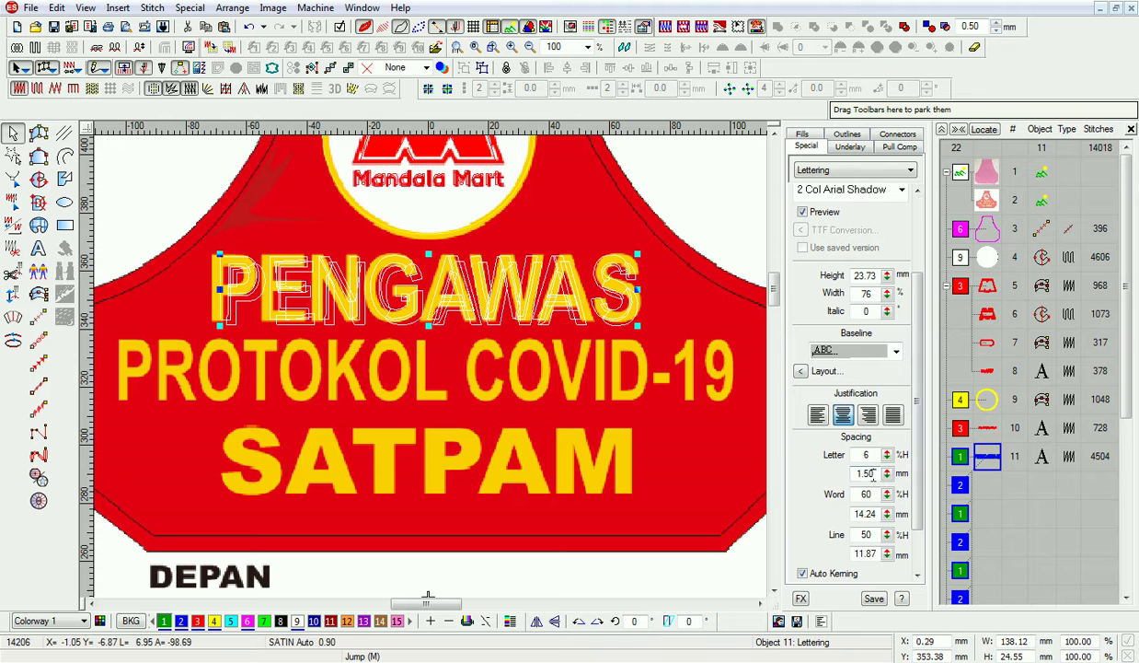
pyautogui.scroll(2, 873, 474)
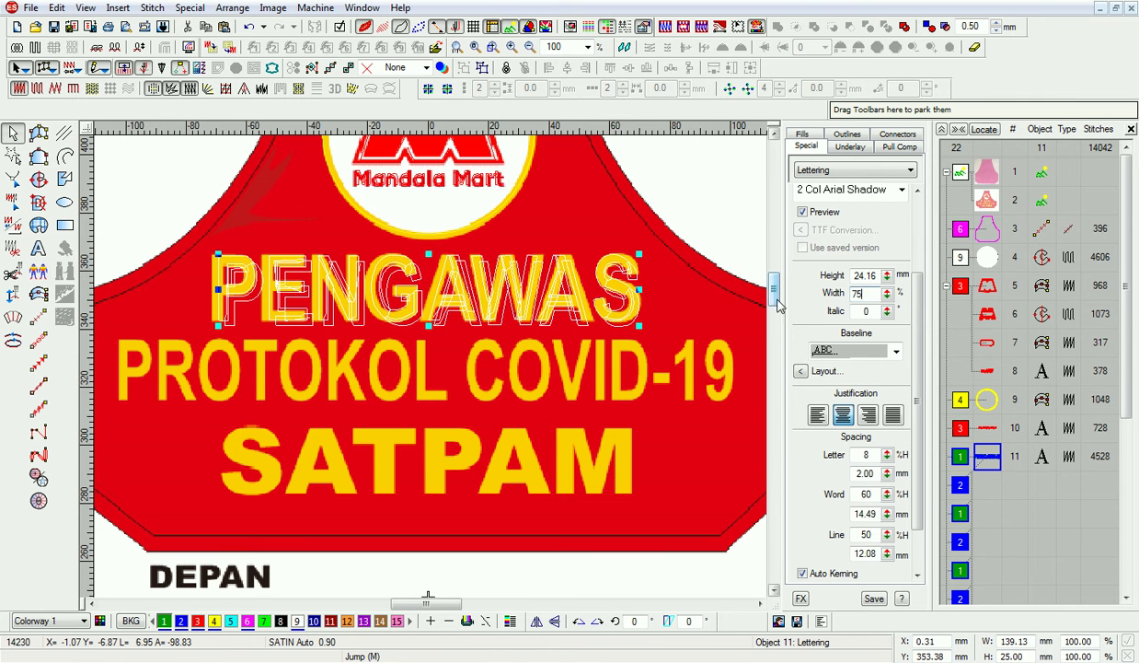
pyautogui.write('5')
pyautogui.press('Return')
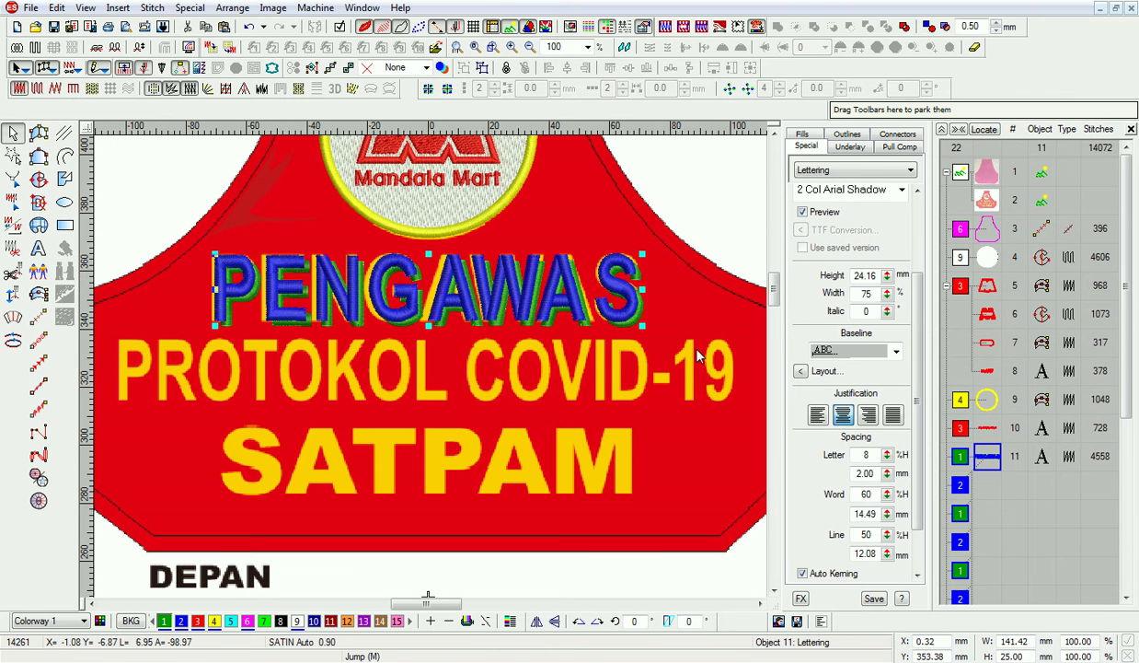
# Ungroup the PENGAWAS lettering and delete its Dark Green shadow objects using Select By Color.
pyautogui.hotkey('ctrl', 'u')
pyautogui.click(56, 9)
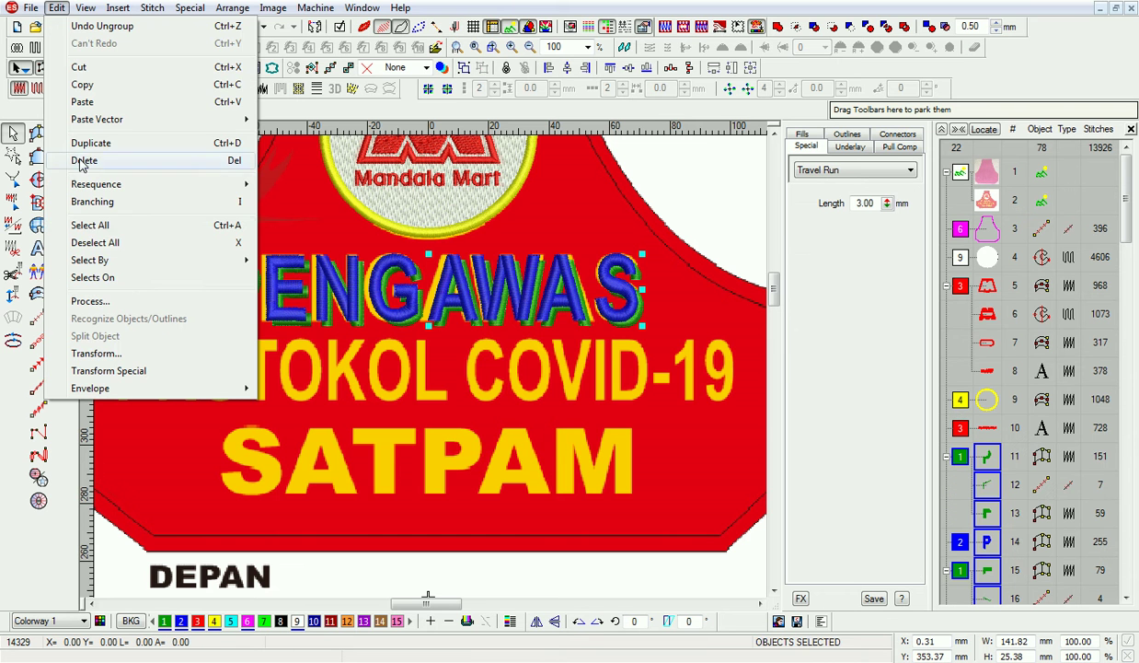
pyautogui.moveTo(107, 259)
pyautogui.click(284, 262)
pyautogui.click(515, 320)
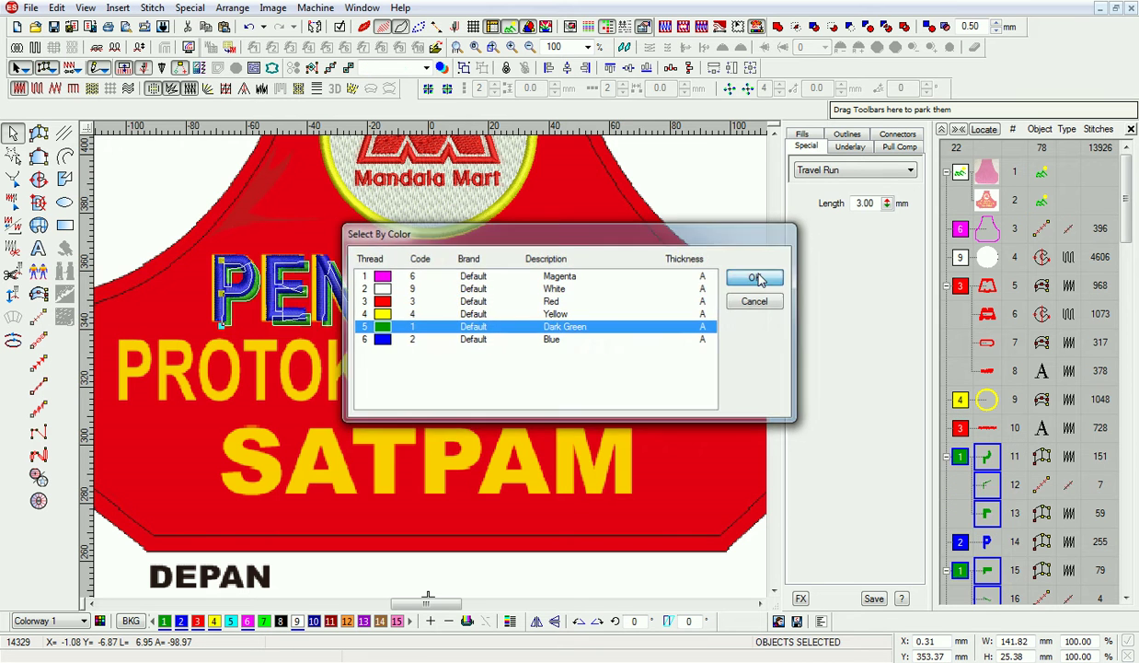
pyautogui.click(753, 277)
pyautogui.press('Delete')
# Delete the leftover travel run objects among the blue PENGAWAS letter pieces.
pyautogui.scroll(-5, 975, 497)
pyautogui.click(987, 493)
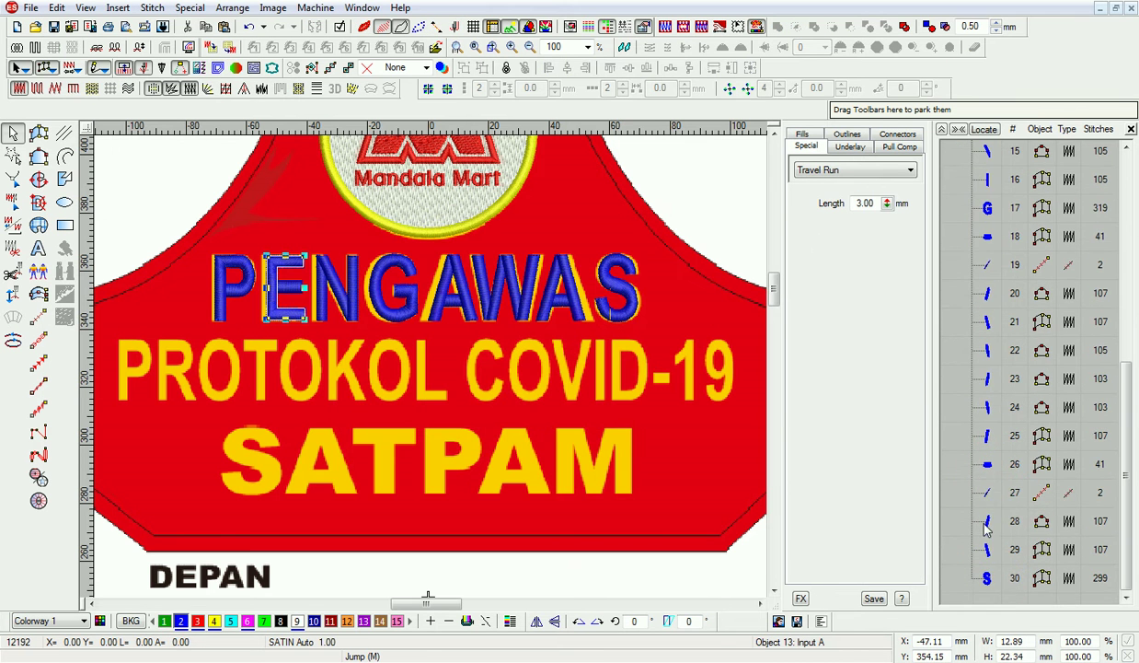
pyautogui.click(520, 287)
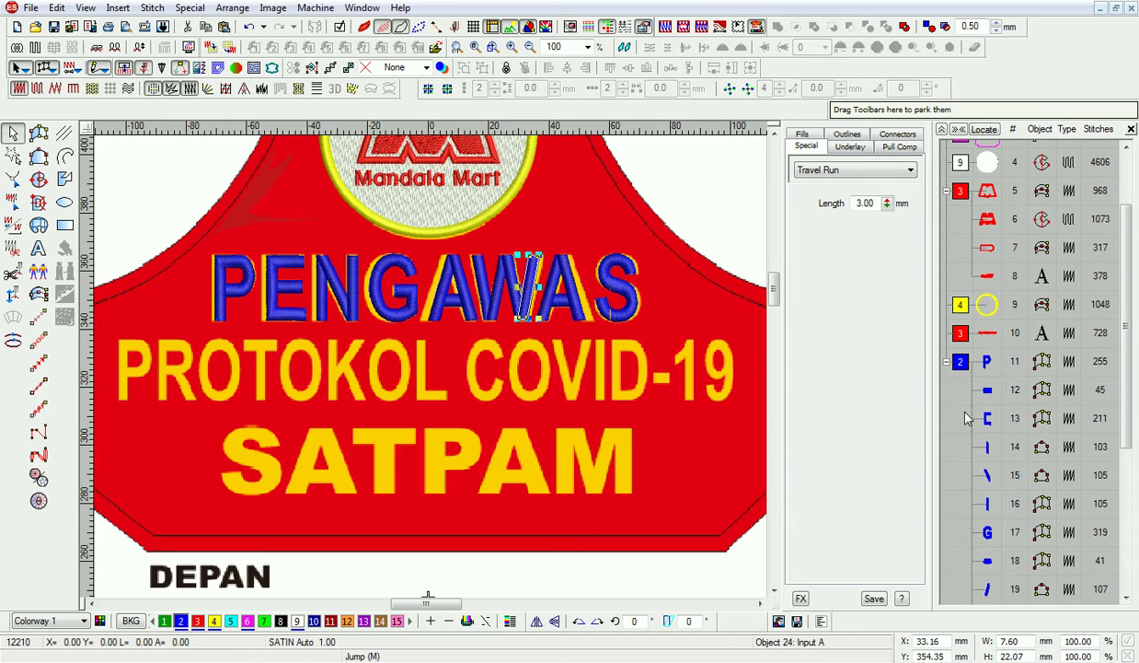
pyautogui.click(563, 343)
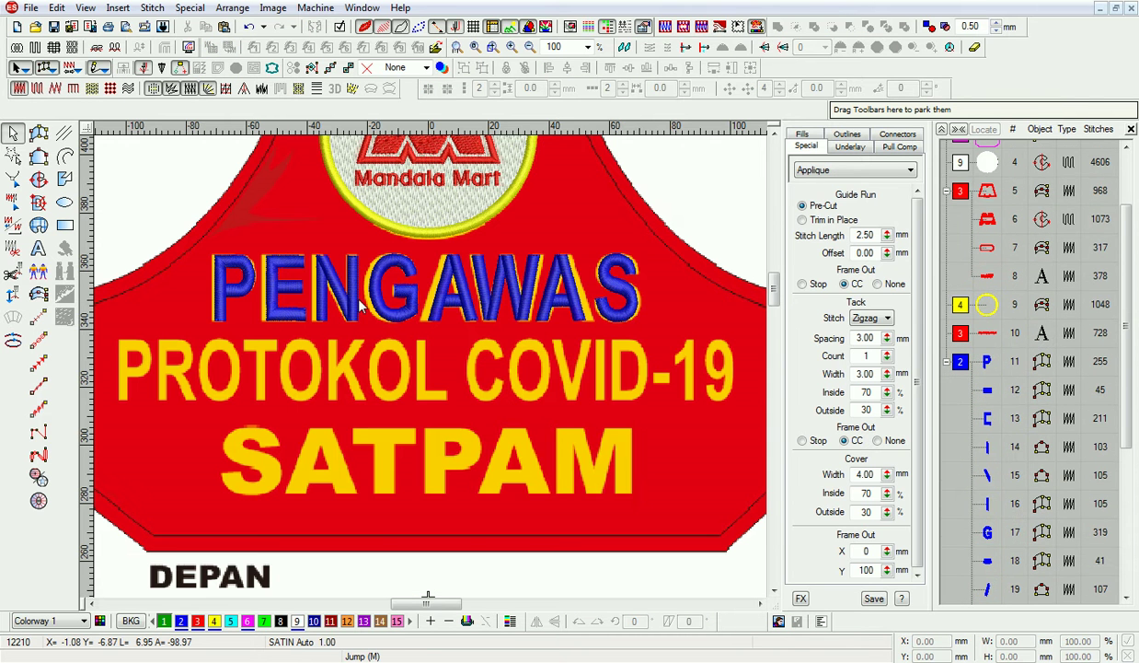
pyautogui.click(577, 316)
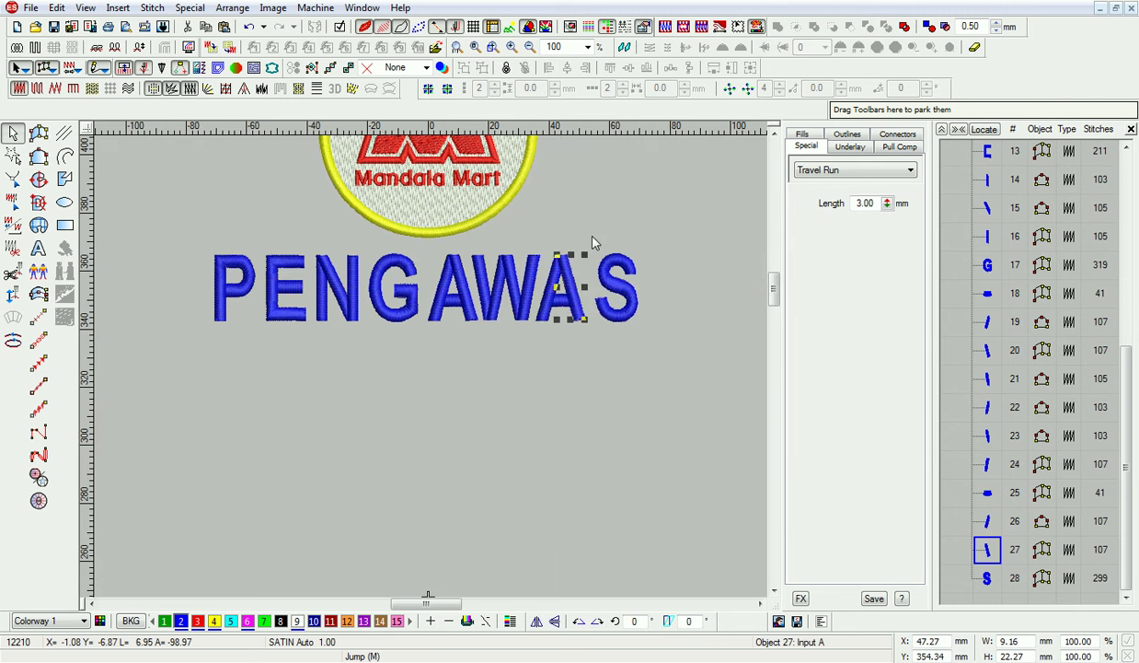
# Select all the PENGAWAS letter pieces and combine them into one object with Branching.
pyautogui.click(517, 396)
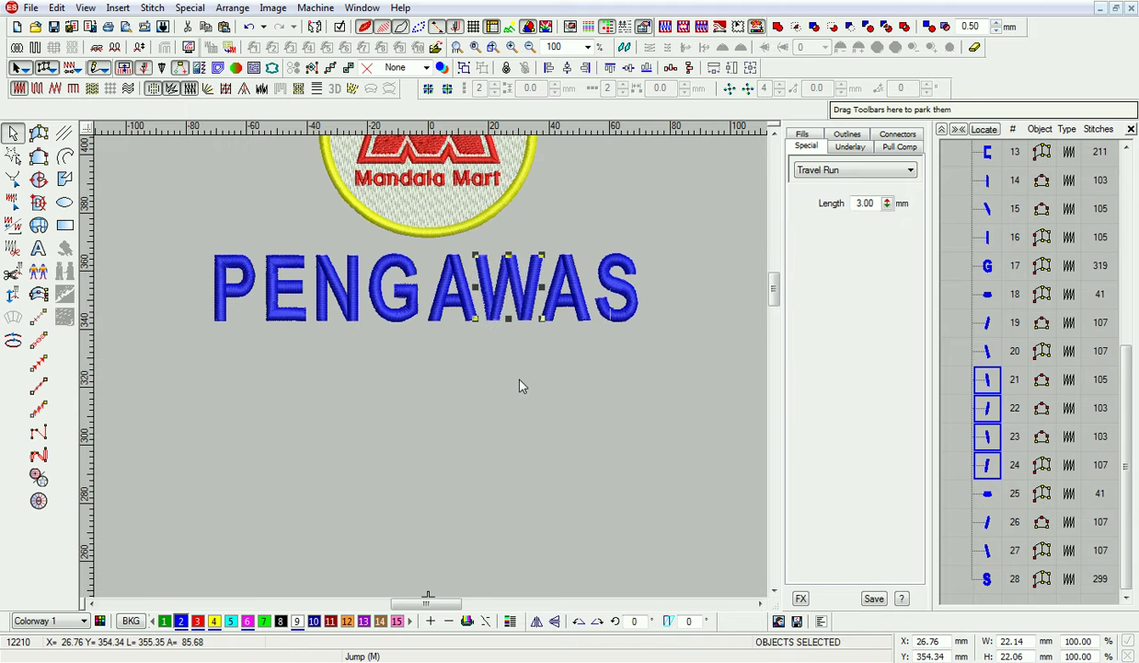
pyautogui.moveTo(420, 257); pyautogui.dragTo(405, 357)
pyautogui.click(437, 377)
pyautogui.click(483, 241)
pyautogui.click(541, 371)
pyautogui.click(433, 383)
pyautogui.moveTo(299, 355); pyautogui.dragTo(195, 241)
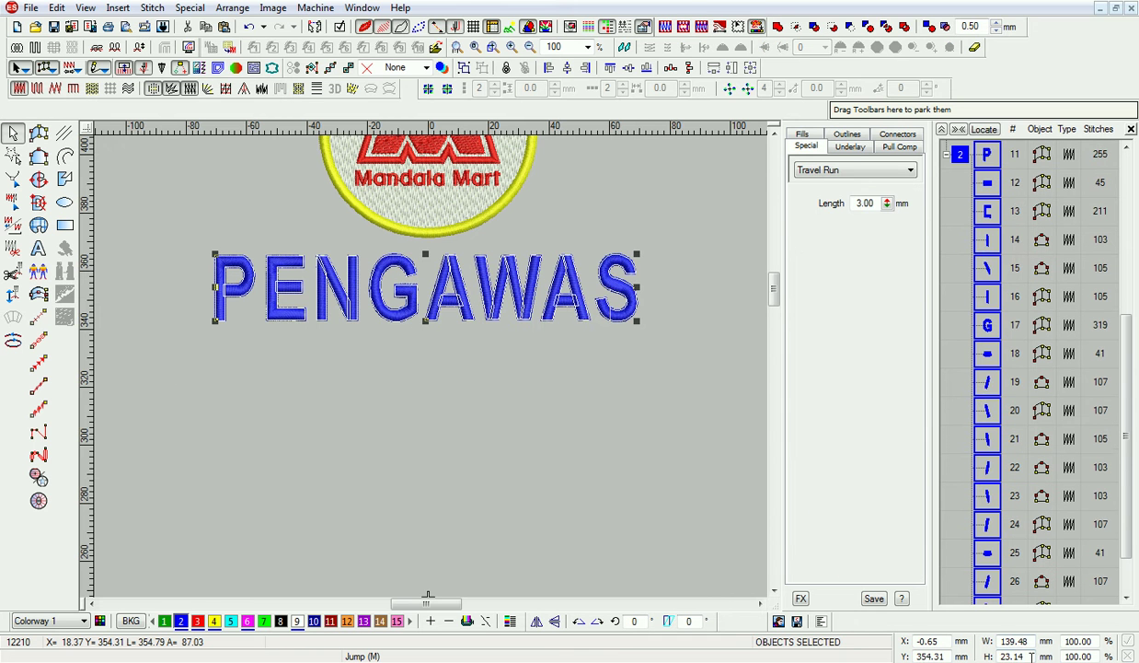
pyautogui.hotkey('ctrl', 'shift', 'b')
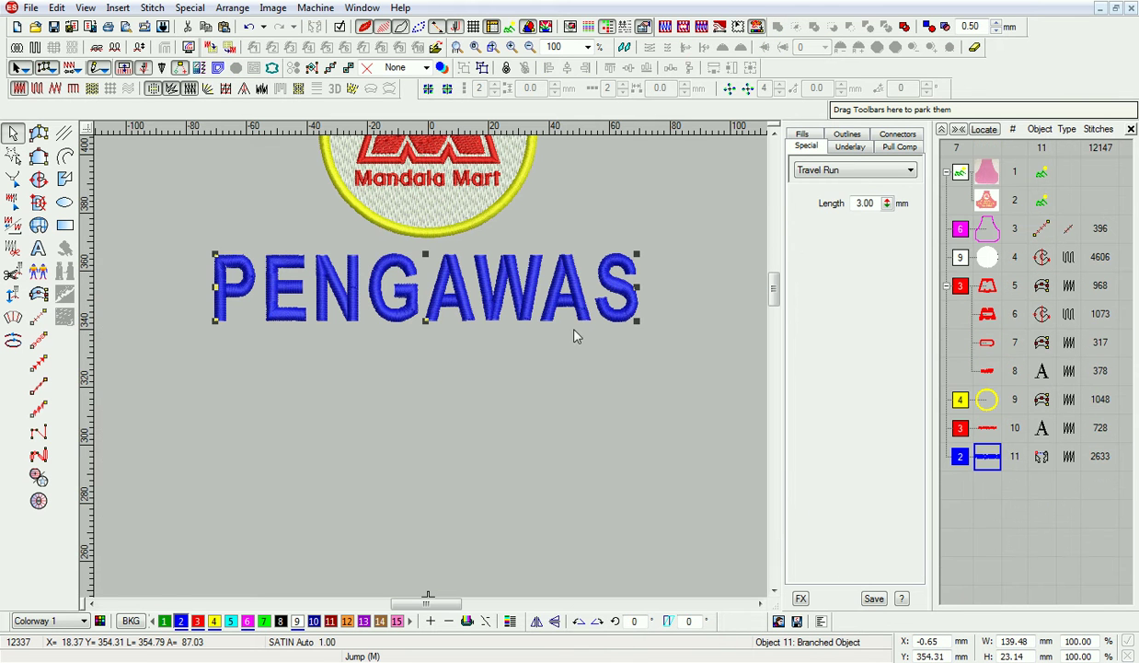
# Give the branched PENGAWAS object a first underlay, a fixed 0.43 mm satin spacing and yellow colour 4.
pyautogui.click(899, 147)
pyautogui.click(849, 146)
pyautogui.click(797, 173)
pyautogui.click(802, 133)
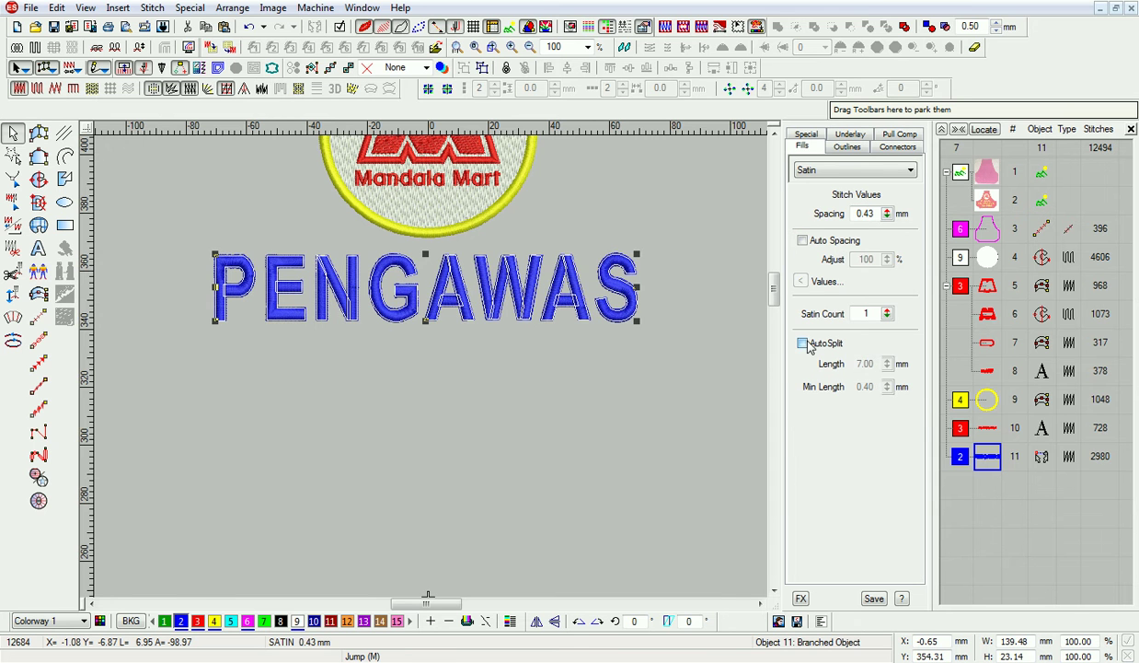
pyautogui.click(214, 622)
pyautogui.press('Escape')
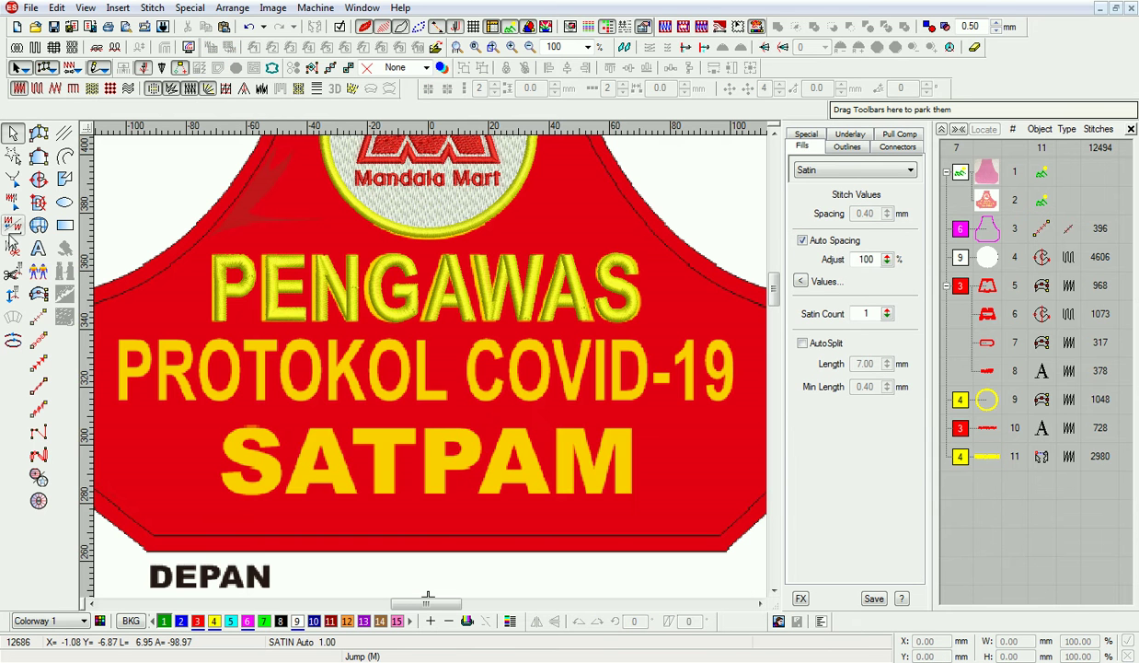
# Insert PROTOKOL COVID-19 as lettering over the second artwork text line, in the 2 Col Arial Shadow font.
pyautogui.click(213, 398)
pyautogui.write('PROT')
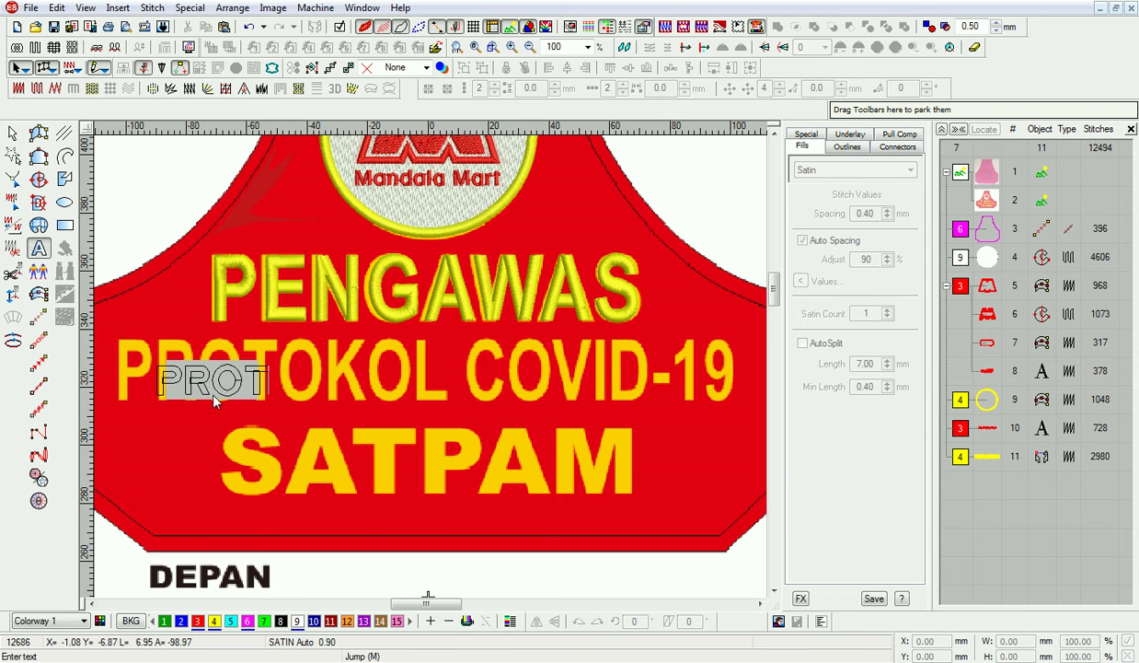
pyautogui.write('OKOL COVID-19')
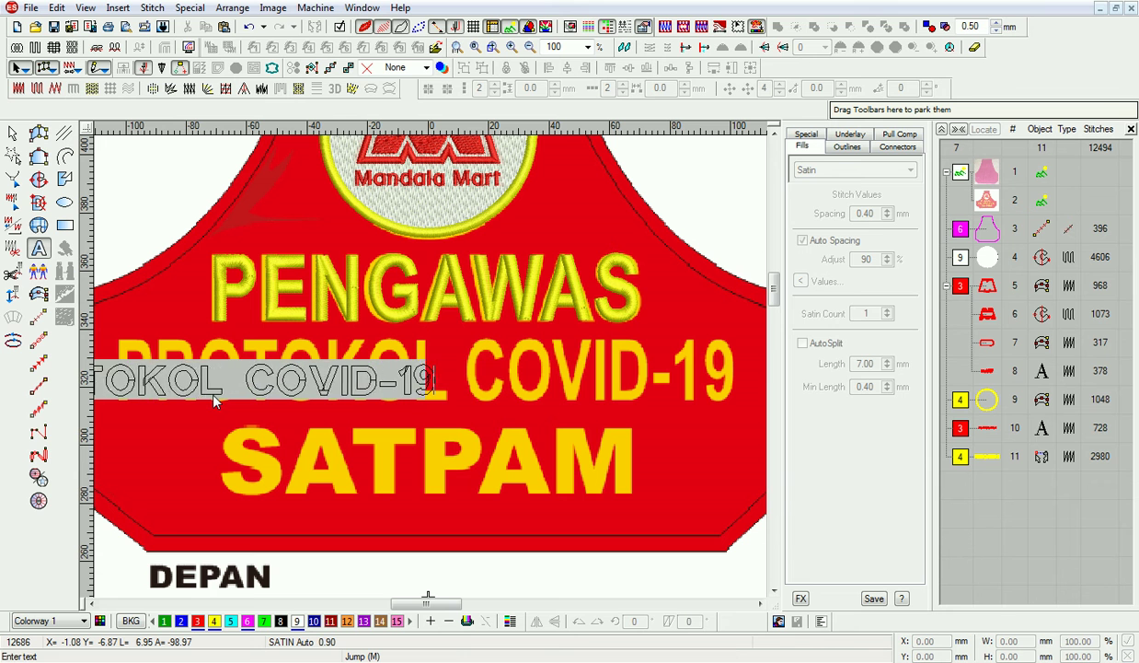
pyautogui.press('Return')
pyautogui.click(901, 304)
pyautogui.click(662, 329)
# Move and stretch the PROTOKOL COVID-19 lettering over its artwork line, with 22.11 mm height, 100% width and 6% letter spacing.
pyautogui.moveTo(369, 381); pyautogui.dragTo(495, 348)
pyautogui.moveTo(595, 370); pyautogui.dragTo(582, 410)
pyautogui.moveTo(437, 611); pyautogui.dragTo(424, 611)
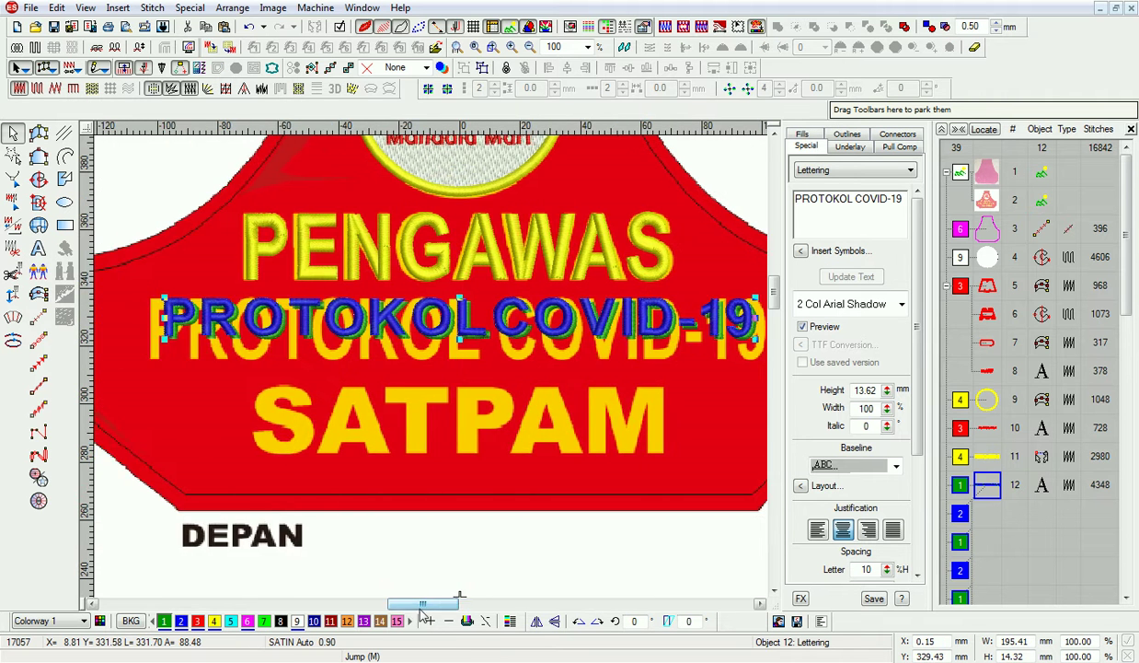
pyautogui.moveTo(163, 340); pyautogui.dragTo(152, 342)
pyautogui.moveTo(457, 339); pyautogui.dragTo(437, 372)
pyautogui.write('100')
pyautogui.press('Return')
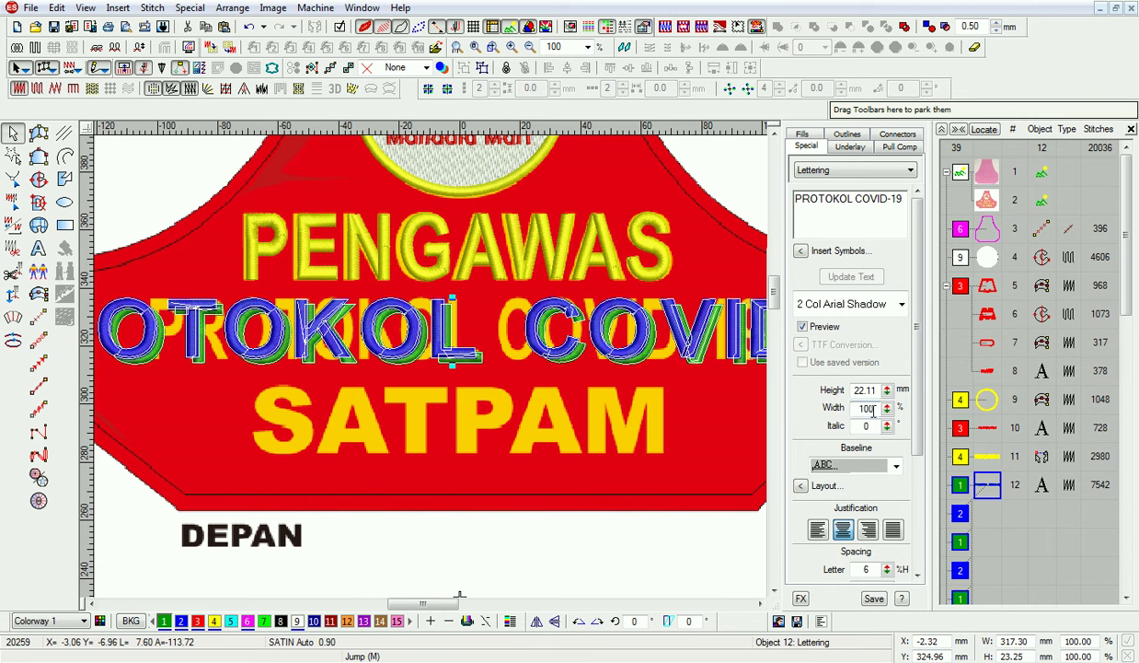
# Set the PROTOKOL COVID-19 lettering's width to 65% and its word spacing to 32%.
pyautogui.write('60')
pyautogui.press('Return')
pyautogui.scroll(-2, 903, 480)
pyautogui.press('Tab')
pyautogui.write('32')
pyautogui.press('Return')
pyautogui.click(866, 302)
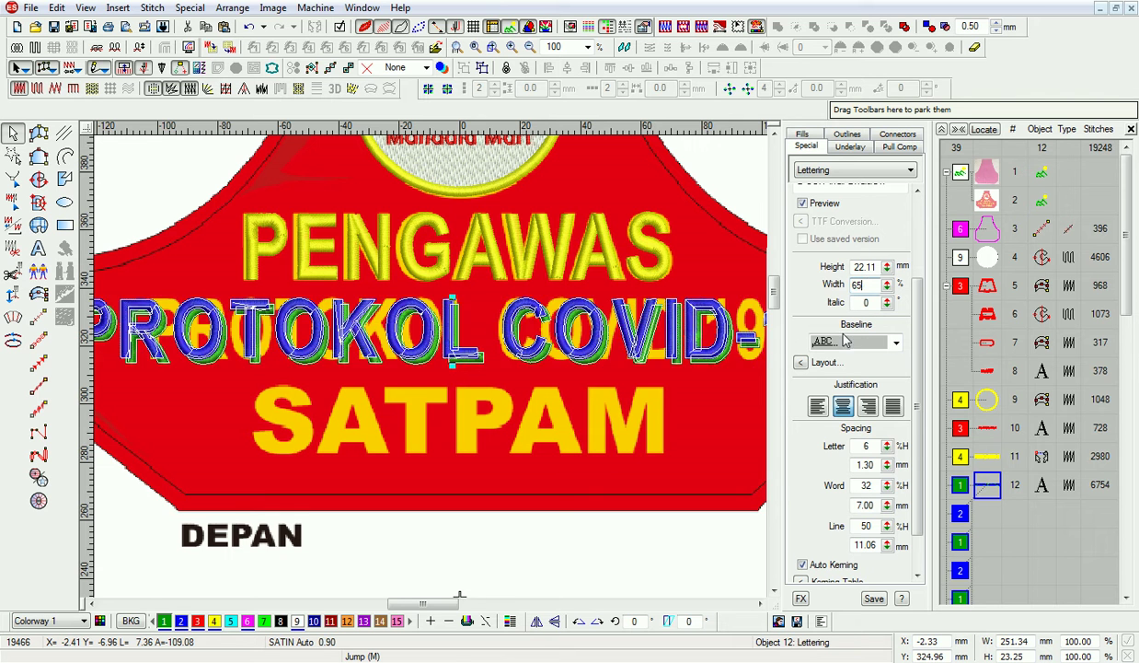
pyautogui.click(861, 289)
pyautogui.write('65')
pyautogui.press('Return')
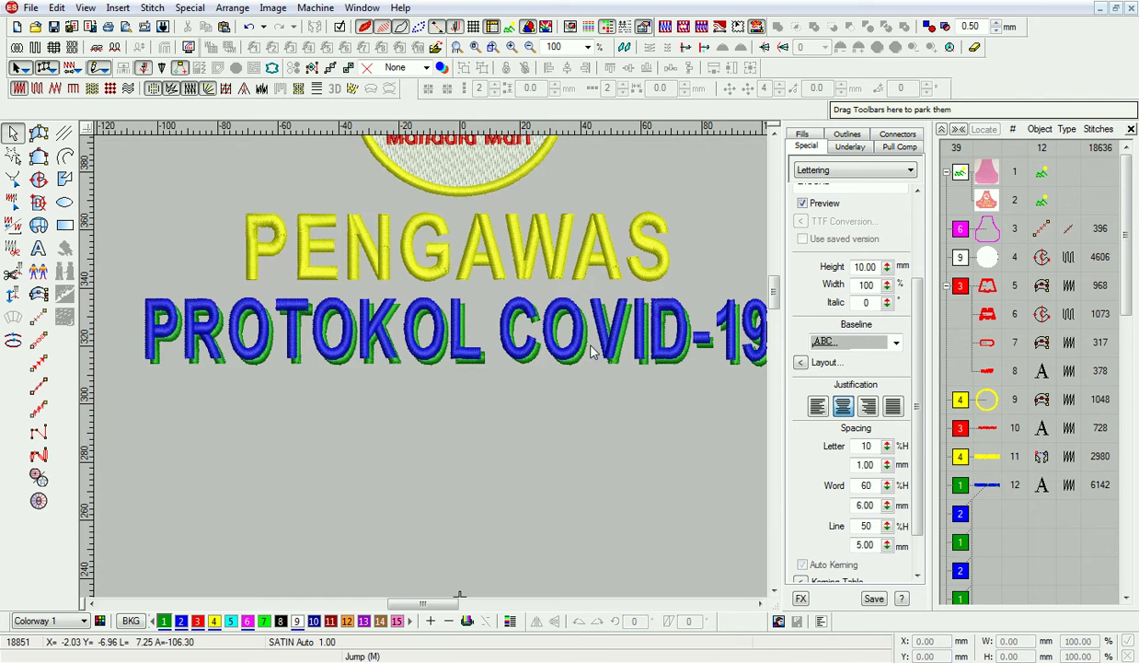
# Ungroup the PROTOKOL COVID-19 lettering and delete its Dark Green shadow objects using Select By Color.
pyautogui.rightClick(962, 482)
pyautogui.click(1007, 300)
pyautogui.click(57, 7)
pyautogui.moveTo(147, 249)
pyautogui.click(286, 248)
pyautogui.click(402, 325)
pyautogui.press('Return')
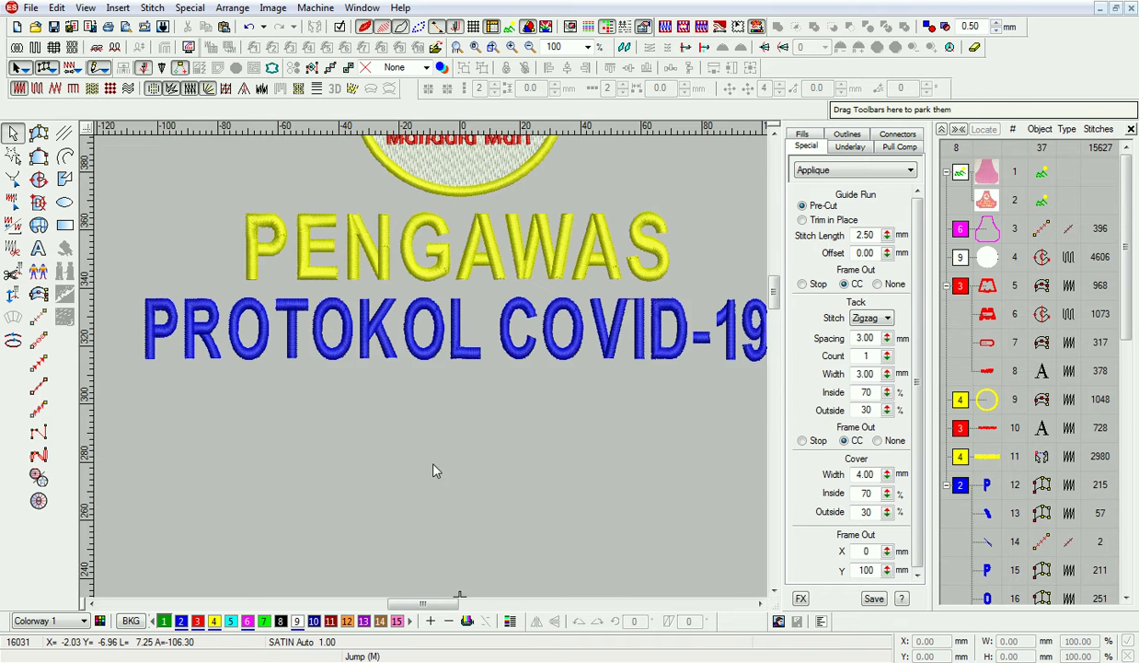
# Delete the leftover travel run objects among the PROTOKOL COVID-19 letter pieces.
pyautogui.scroll(-2, 516, 433)
pyautogui.click(987, 541)
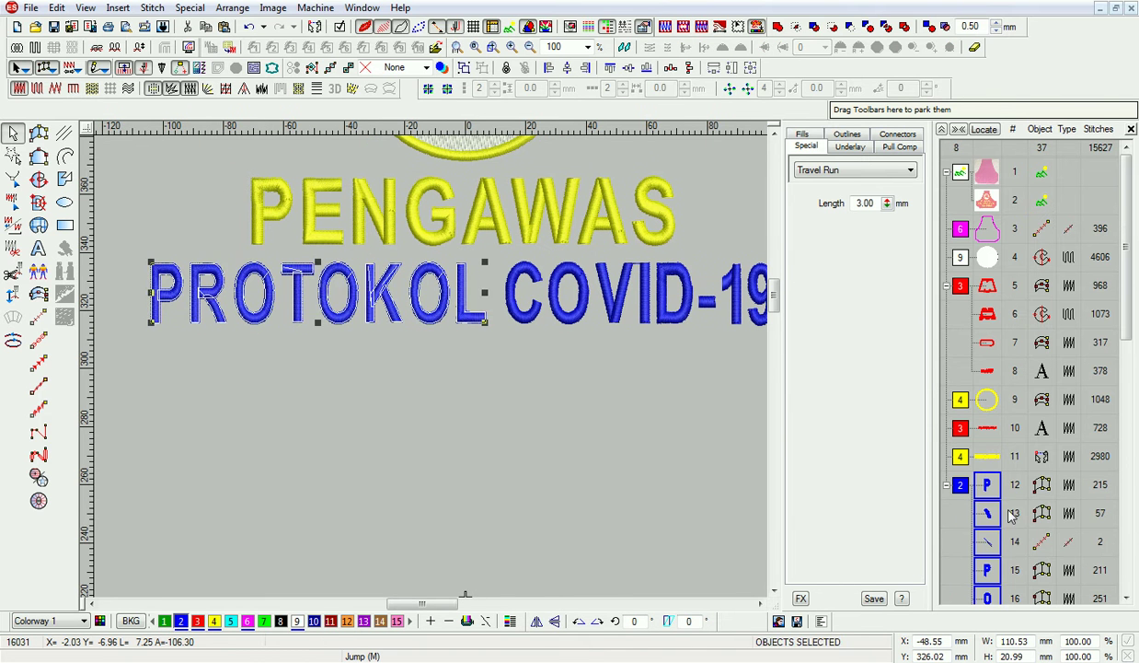
pyautogui.press('Delete')
pyautogui.click(994, 547)
pyautogui.scroll(-2, 994, 546)
pyautogui.click(992, 543)
pyautogui.scroll(-2, 992, 562)
# Branch the PROTOKOL letter pieces into one object and the COVID-19 letter pieces into another.
pyautogui.click(464, 437)
pyautogui.moveTo(127, 231); pyautogui.dragTo(603, 376)
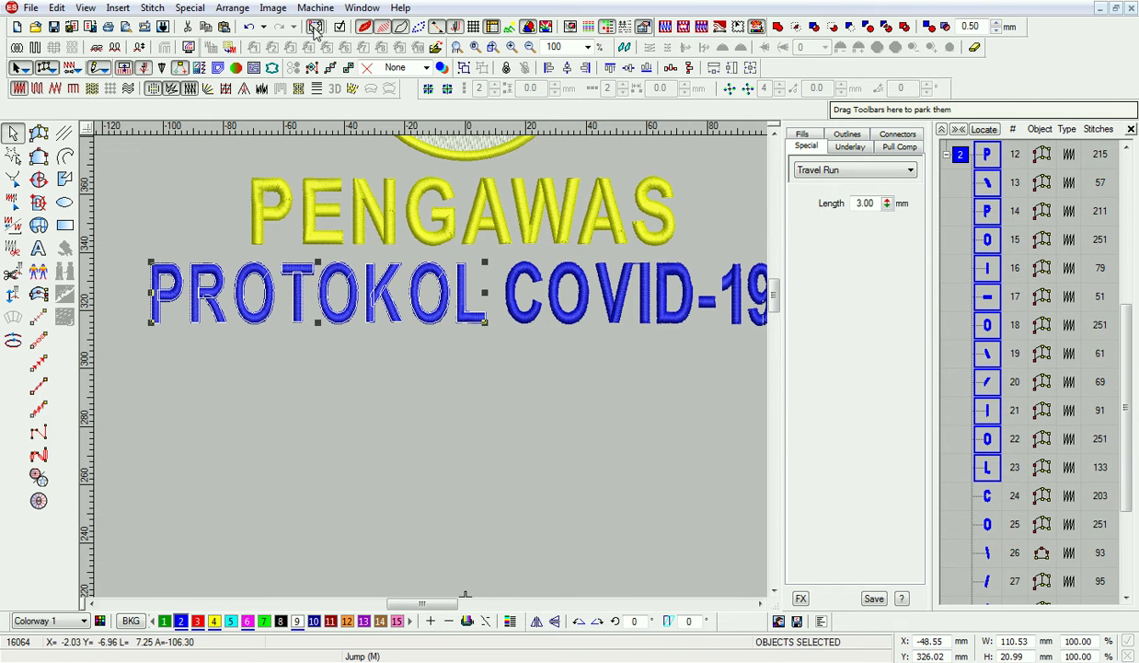
pyautogui.click(603, 375)
pyautogui.hscroll(3, 607, 304)
pyautogui.moveTo(637, 250); pyautogui.dragTo(300, 344)
pyautogui.click(305, 26)
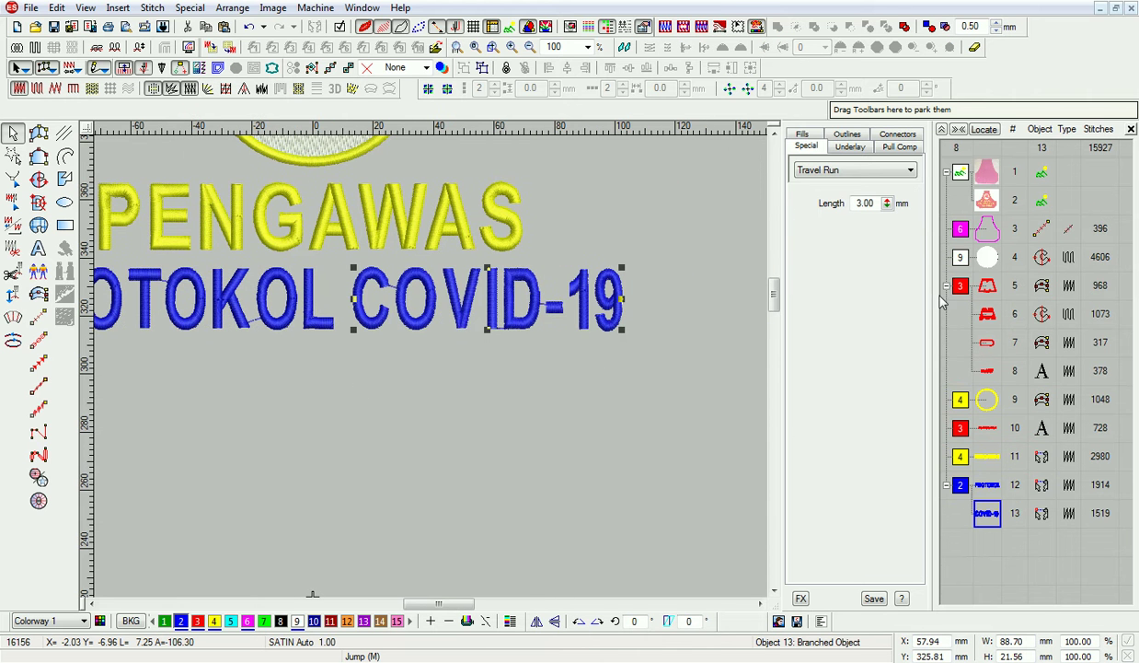
# Give the branched PROTOKOL and COVID-19 objects an underlay, a fixed 0.43 mm satin spacing and yellow colour 4.
pyautogui.click(899, 147)
pyautogui.click(849, 146)
pyautogui.click(851, 197)
pyautogui.click(833, 230)
pyautogui.click(803, 133)
pyautogui.hscroll(-3, 534, 442)
pyautogui.click(214, 621)
# Ungroup the yellow PROTOKOL object and branch its letter pieces into one object again.
pyautogui.scroll(2, 586, 429)
pyautogui.hotkey('shift', 'Tab')
pyautogui.click(462, 419)
pyautogui.rightClick(1095, 475)
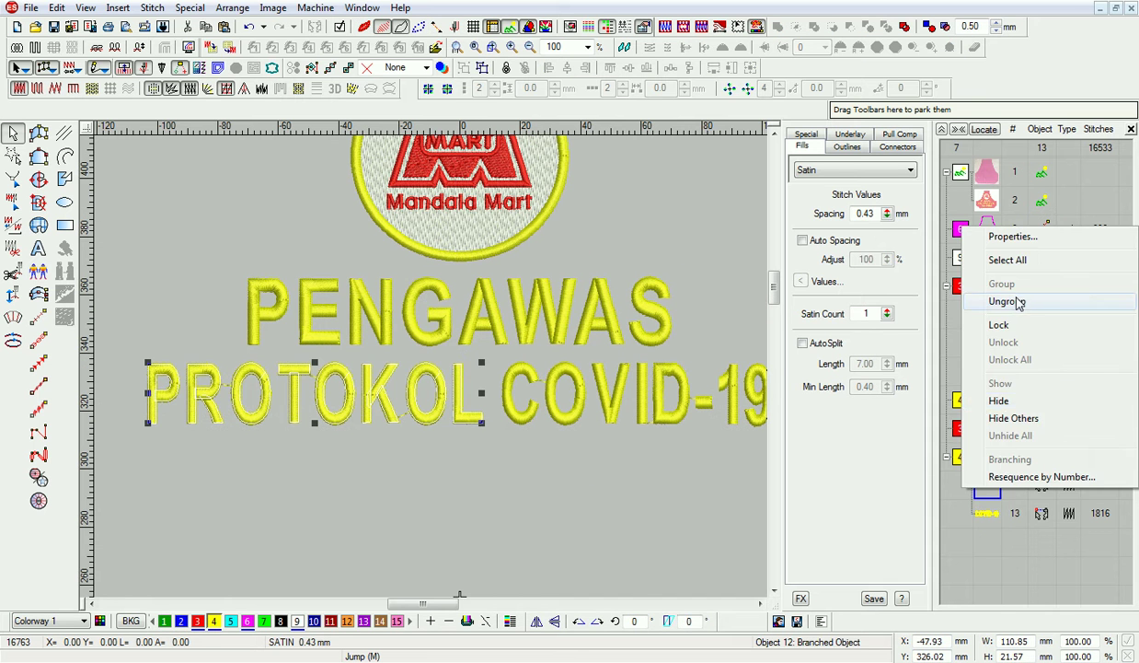
pyautogui.click(1012, 359)
pyautogui.click(374, 421)
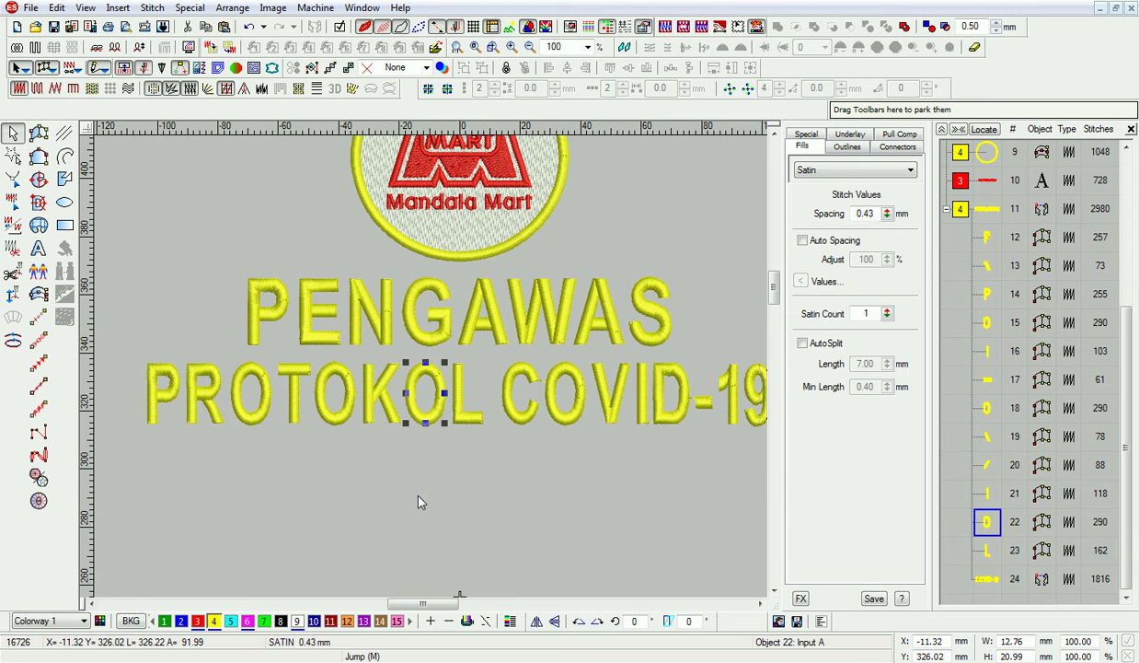
pyautogui.click(317, 27)
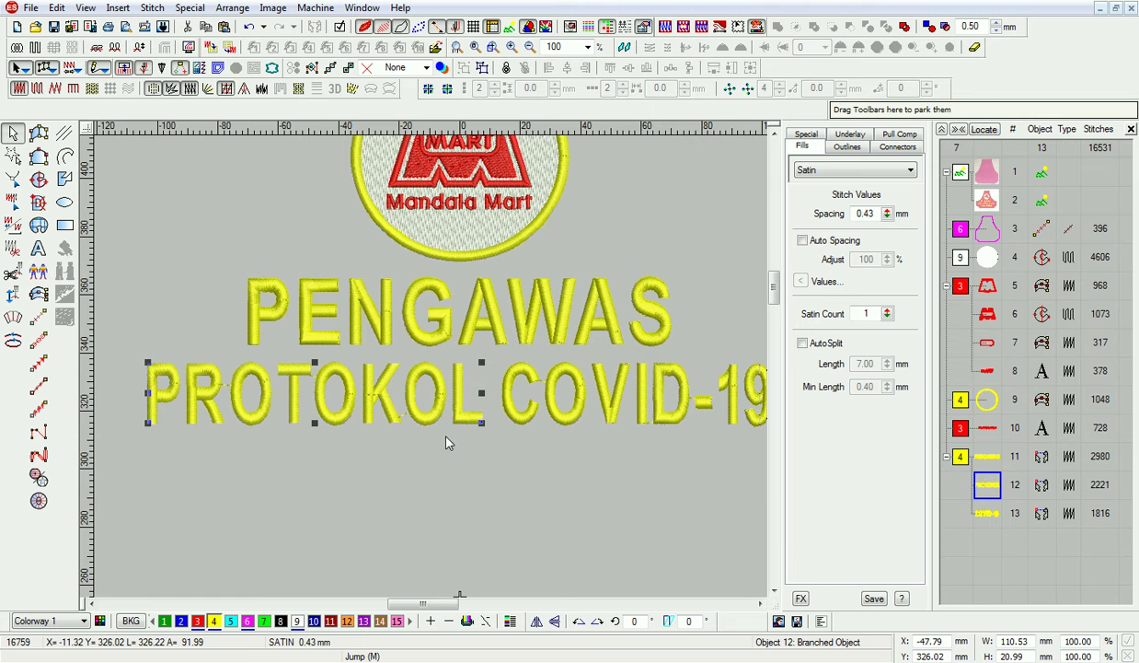
# Break the PROTOKOL object apart once more and re-branch its letters, P through L, as a single object.
pyautogui.press('z')
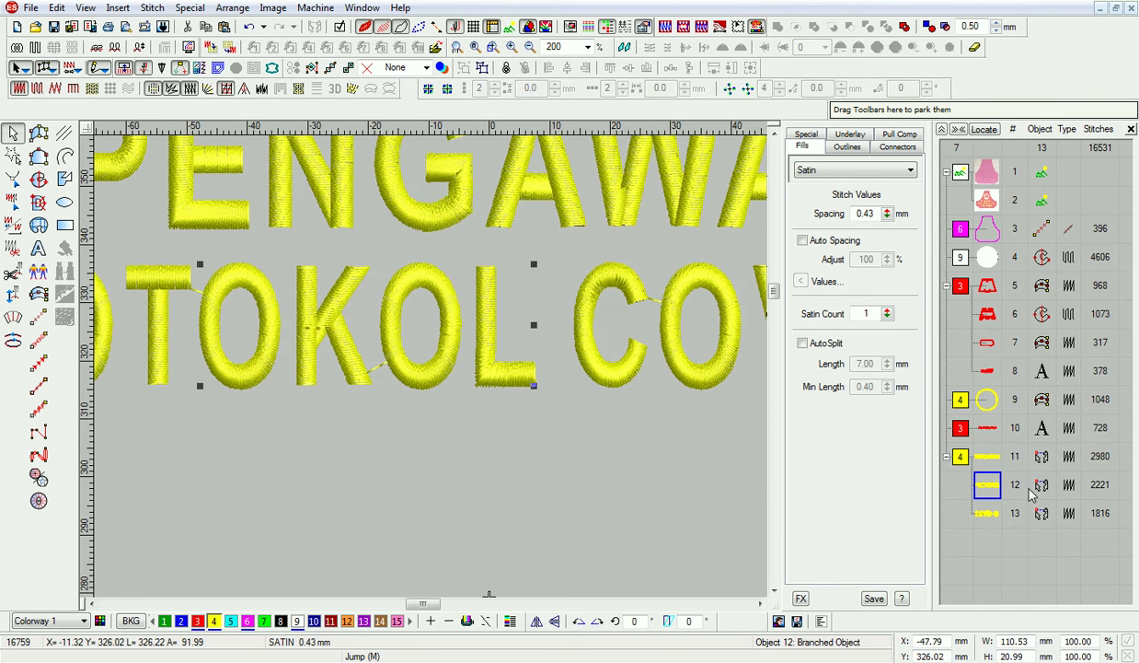
pyautogui.rightClick(962, 484)
pyautogui.click(1025, 304)
pyautogui.click(424, 322)
pyautogui.hscroll(-3, 276, 414)
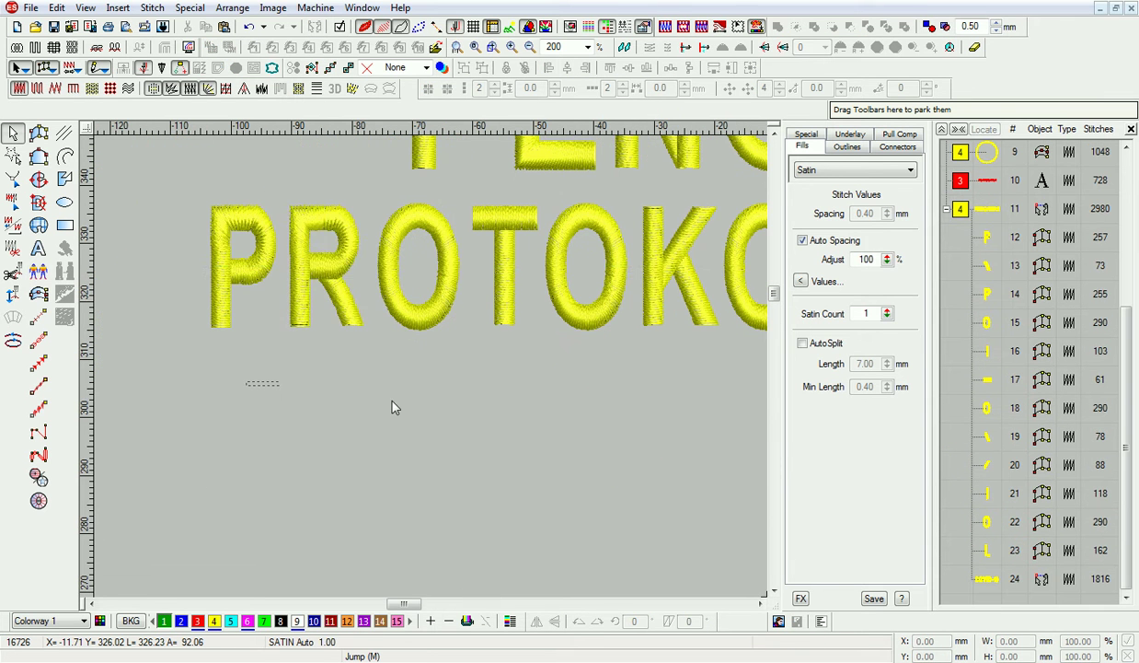
pyautogui.moveTo(357, 193); pyautogui.dragTo(625, 366)
pyautogui.hotkey('ctrl', 'shift', 'b')
pyautogui.hotkey('shift', 'z')
pyautogui.hotkey('shift', 'z')
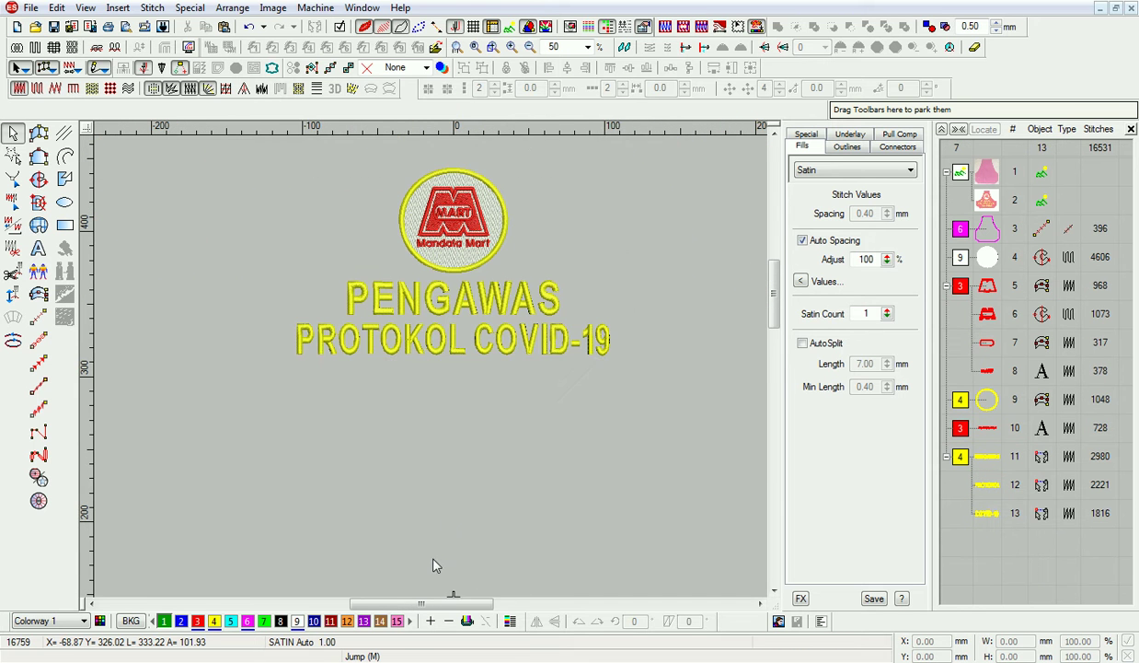
# Create the lettering SATPAM and scale it to about 130 mm wide over the artwork's SATPAM line.
pyautogui.click(38, 249)
pyautogui.write('SATPAM')
pyautogui.press('Return')
pyautogui.press('z')
pyautogui.moveTo(455, 481); pyautogui.dragTo(637, 374)
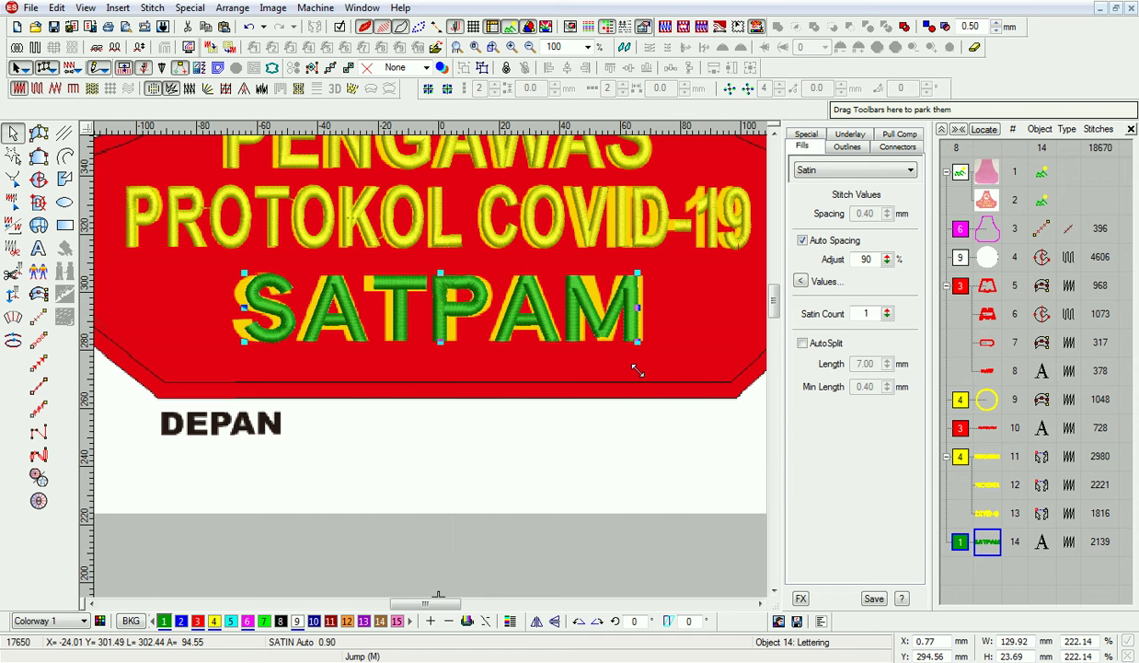
# Change the SATPAM lettering to the 2 Col Arial Shadow font with a height of 24.3 mm and fit it over the artwork.
pyautogui.click(806, 133)
pyautogui.click(801, 308)
pyautogui.click(703, 324)
pyautogui.moveTo(605, 342); pyautogui.dragTo(647, 352)
pyautogui.scroll(-2, 886, 476)
pyautogui.click(886, 467)
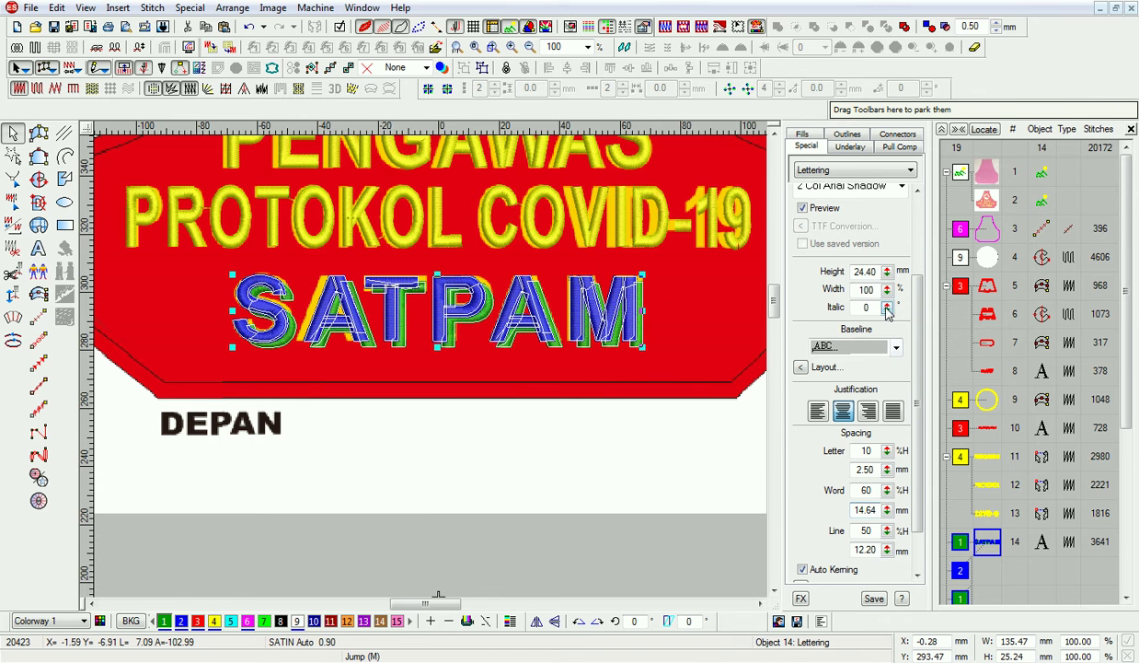
pyautogui.write('24.3')
pyautogui.press('Return')
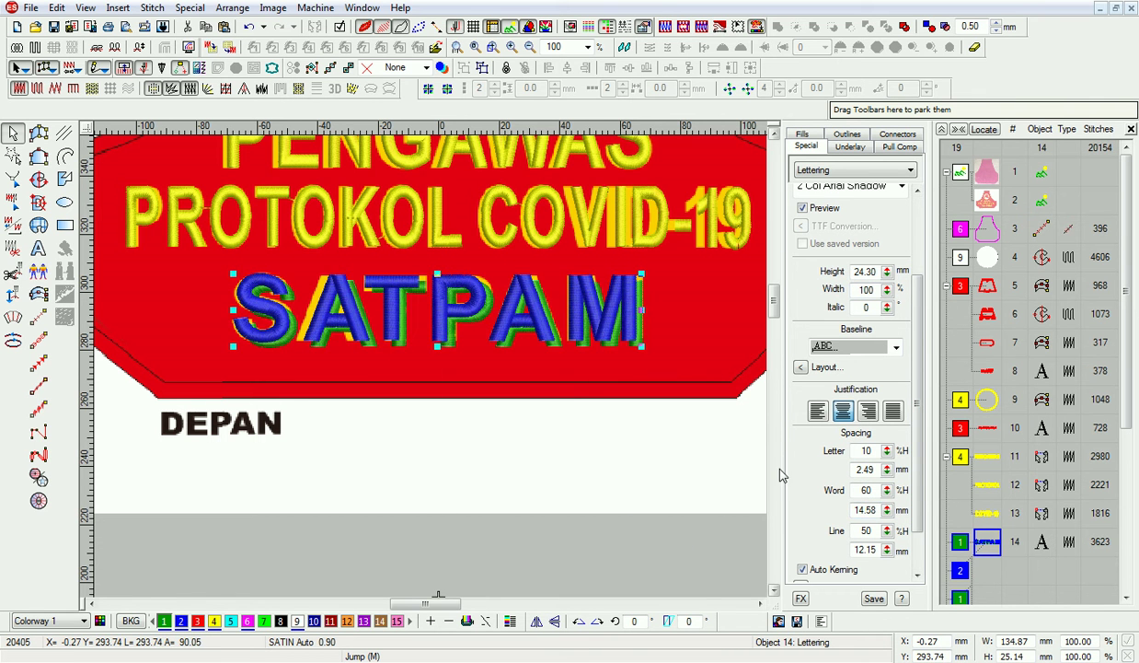
# Break the SATPAM lettering apart and delete its Dark Green shadow pieces and the leftover travel run objects.
pyautogui.rightClick(987, 541)
pyautogui.click(1007, 356)
pyautogui.click(56, 7)
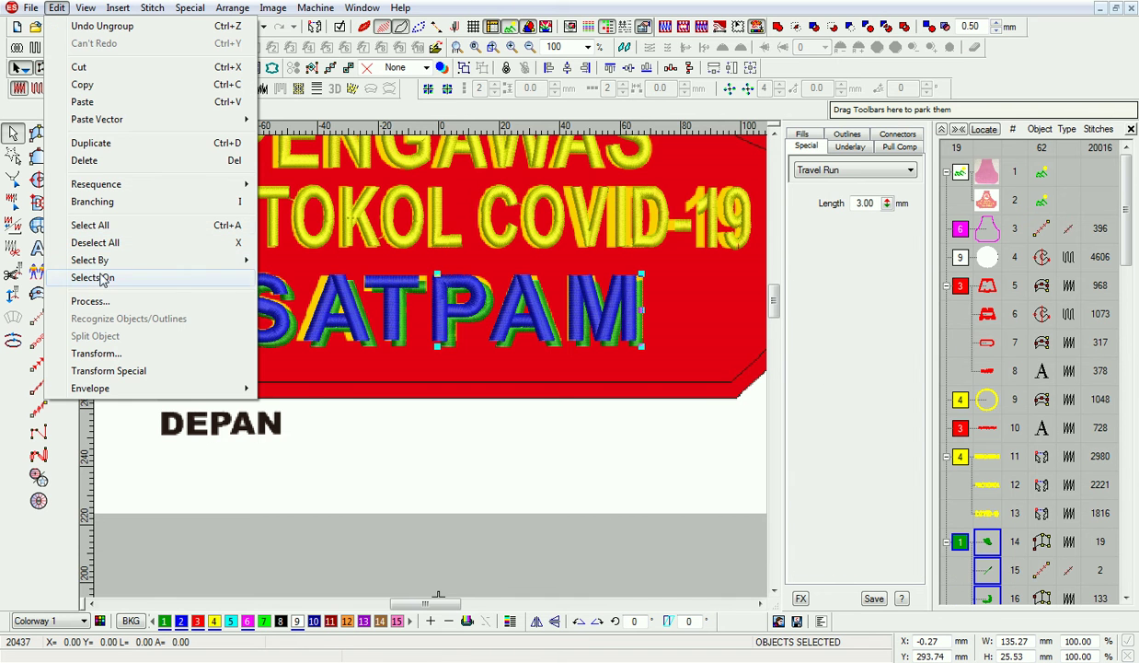
pyautogui.moveTo(115, 260)
pyautogui.click(286, 257)
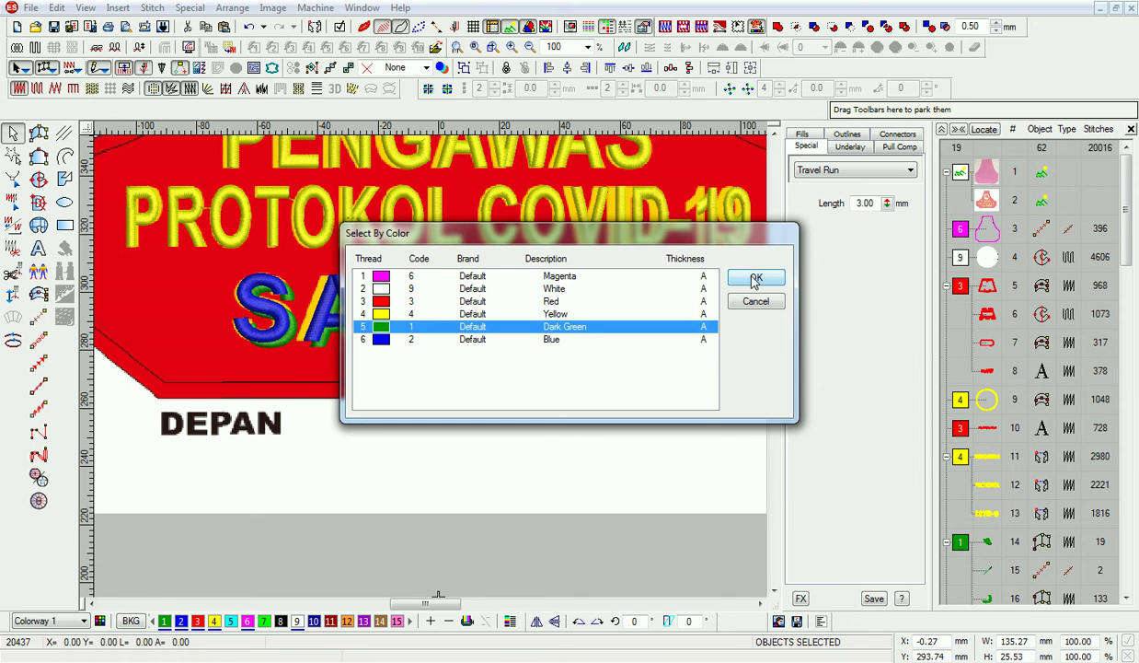
pyautogui.click(755, 280)
pyautogui.click(331, 305)
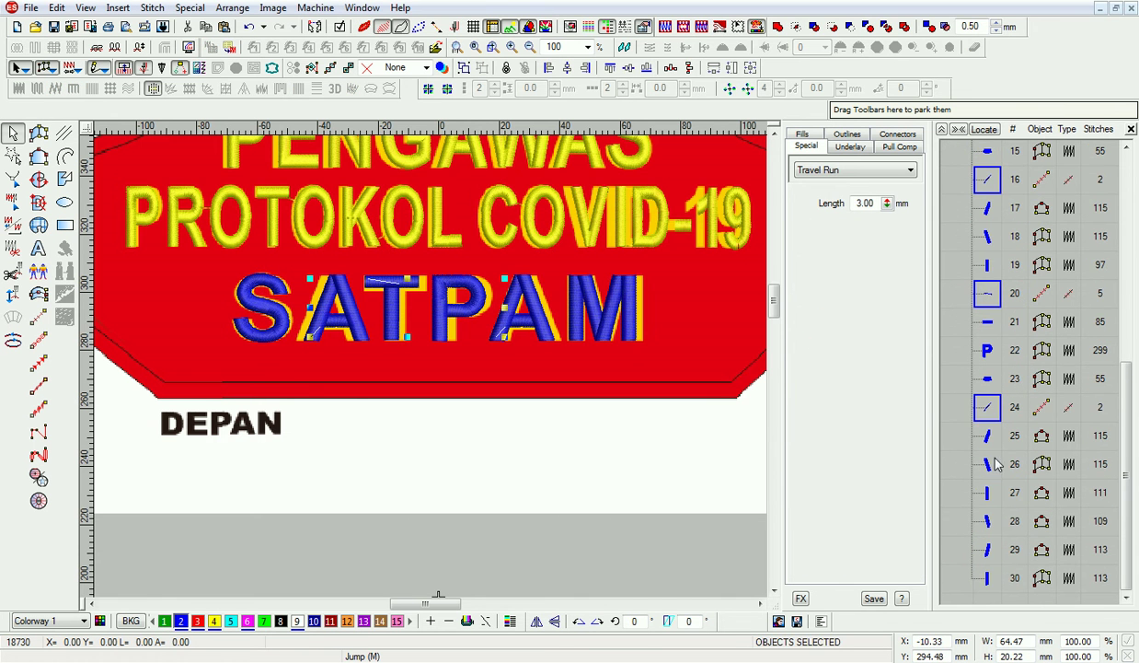
pyautogui.press('Delete')
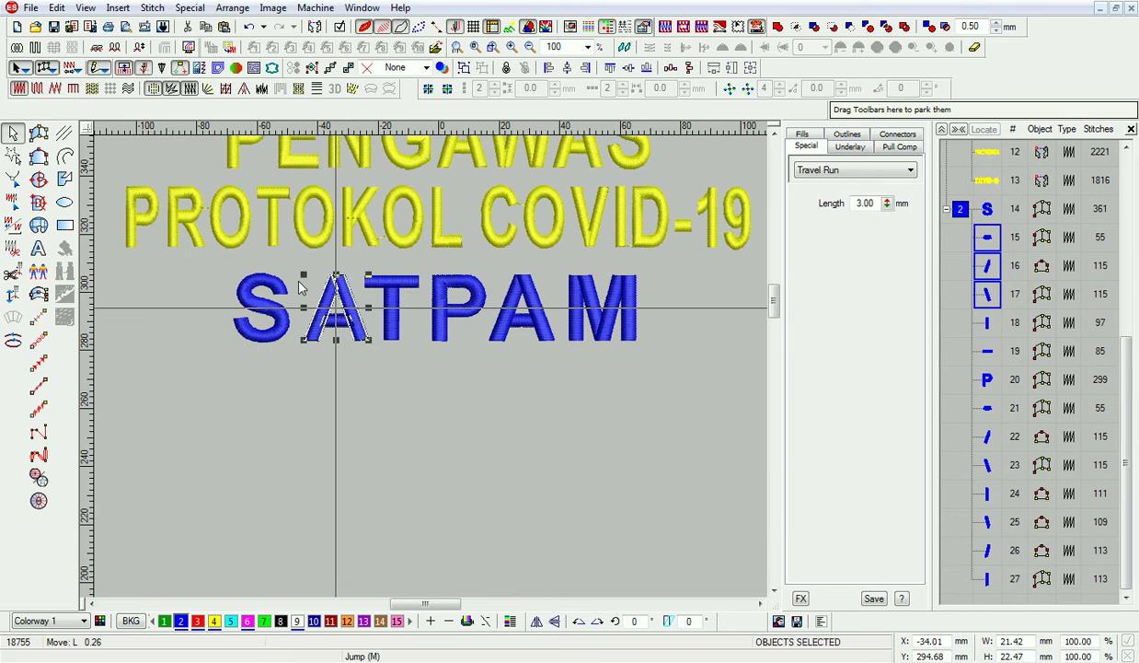
# Reposition the individual SATPAM letters to match the letter spacing in the artwork.
pyautogui.moveTo(419, 265); pyautogui.dragTo(421, 263)
pyautogui.moveTo(547, 394); pyautogui.dragTo(479, 256)
pyautogui.click(484, 453)
# Branch the SATPAM letter pieces into one yellow object and place the badge and text on the apron photo.
pyautogui.moveTo(610, 396); pyautogui.dragTo(221, 262)
pyautogui.hotkey('ctrl', 'shift', 'b')
pyautogui.press('0')
pyautogui.moveTo(293, 193); pyautogui.dragTo(606, 401)
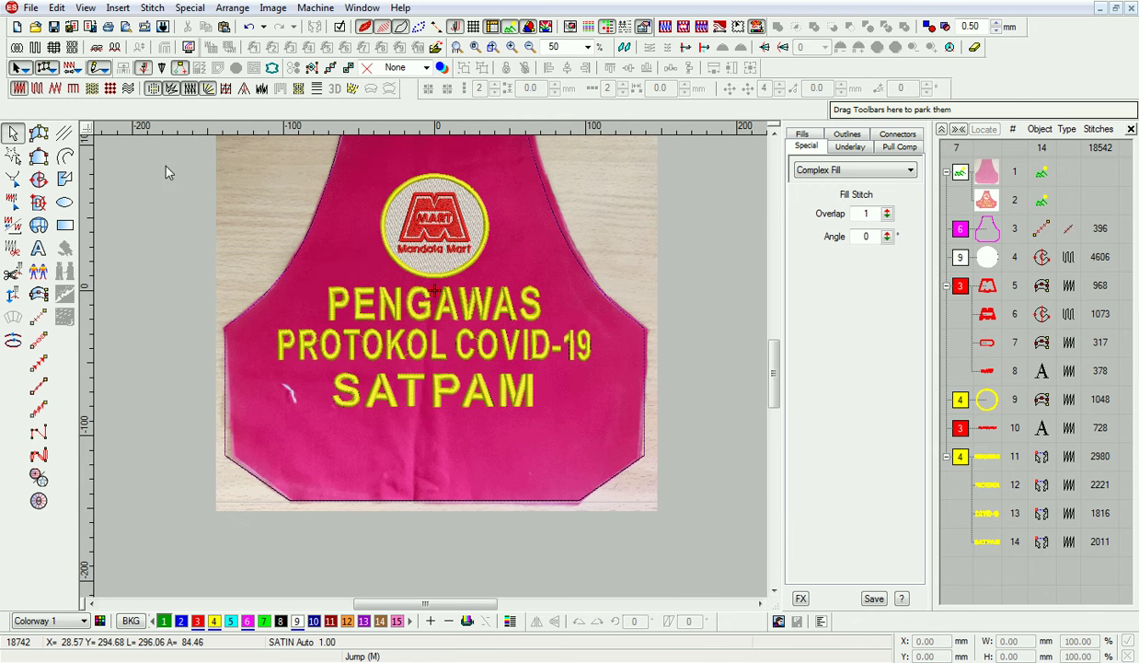
# Enlarge the complete Mandala Mart badge to about 80 mm wide on the upper part of the apron.
pyautogui.moveTo(166, 172); pyautogui.dragTo(612, 302)
pyautogui.scroll(2, 478, 262)
pyautogui.moveTo(478, 270); pyautogui.dragTo(510, 242)
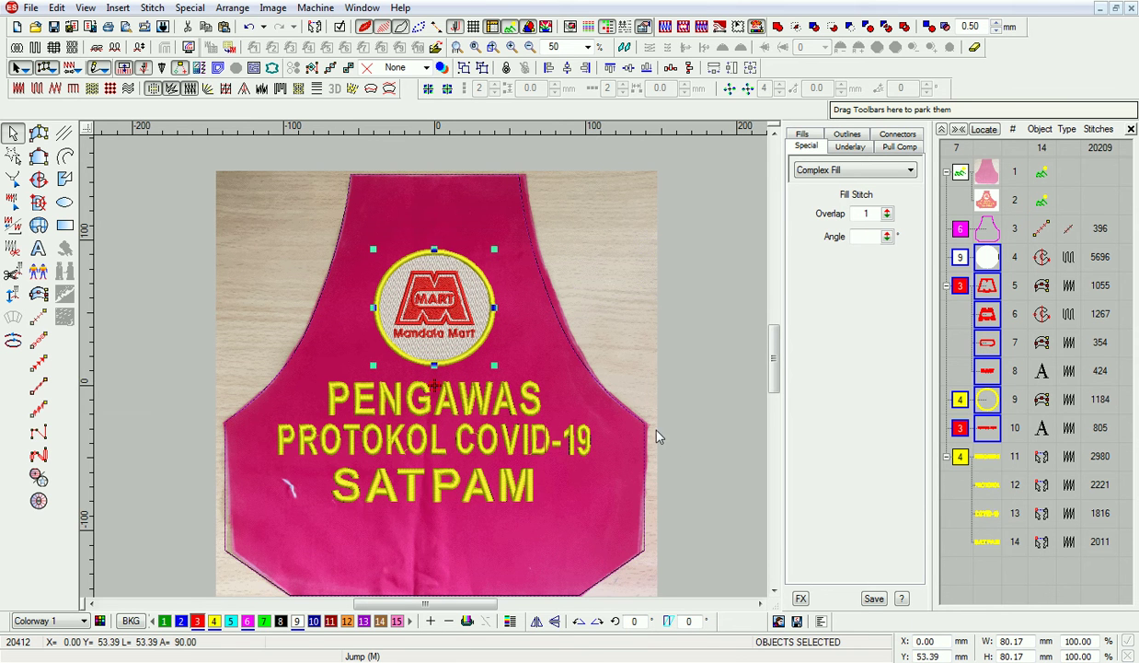
# Scale the yellow text lines together to about 228 mm wide and place them centred below the badge.
pyautogui.scroll(-2, 196, 327)
pyautogui.click(196, 328)
pyautogui.moveTo(605, 446); pyautogui.dragTo(605, 446)
pyautogui.moveTo(278, 405); pyautogui.dragTo(246, 418)
pyautogui.press('Return')
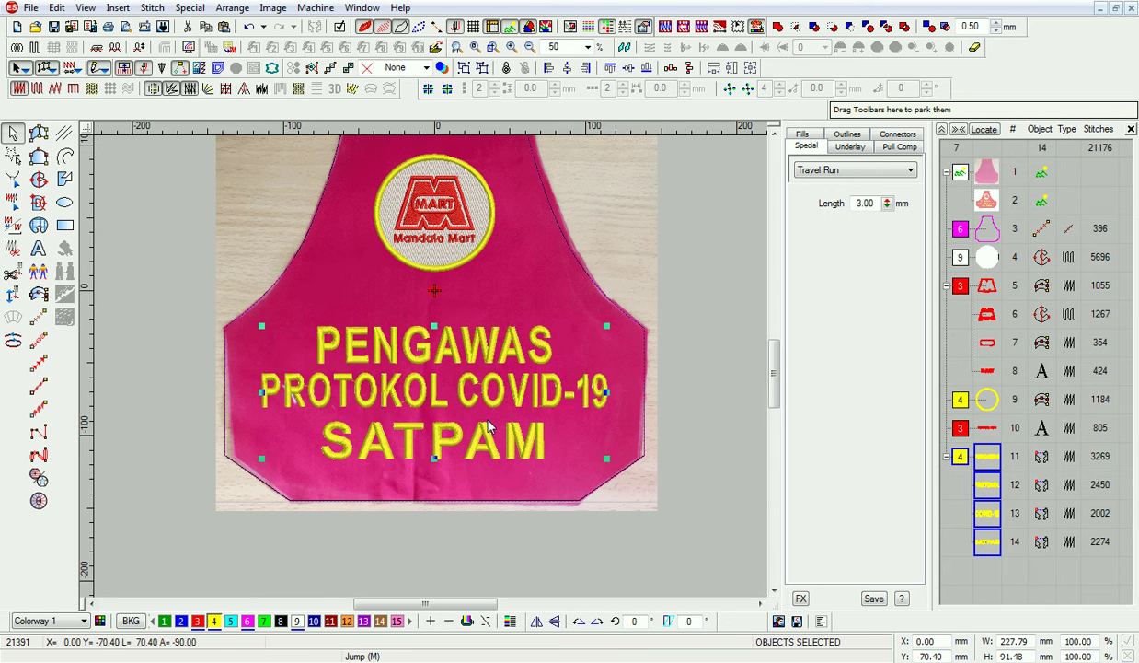
# Group PROTOKOL with COVID-19 and space the three text lines evenly in the vertical direction.
pyautogui.hotkey('shift', 'b')
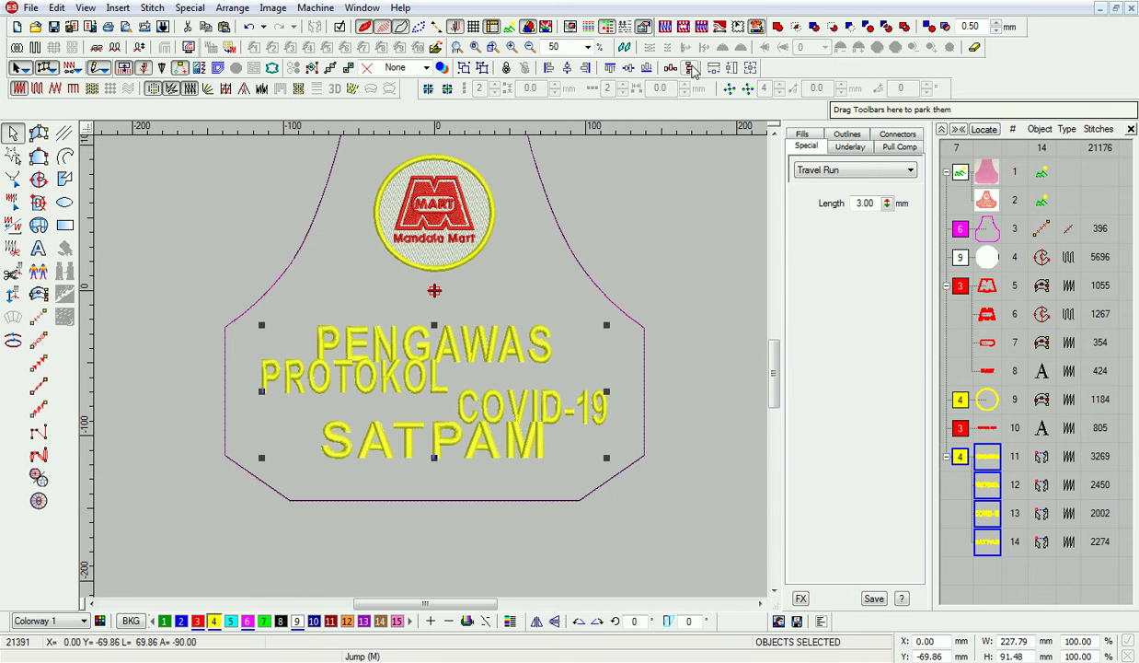
pyautogui.click(344, 384)
pyautogui.rightClick(988, 485)
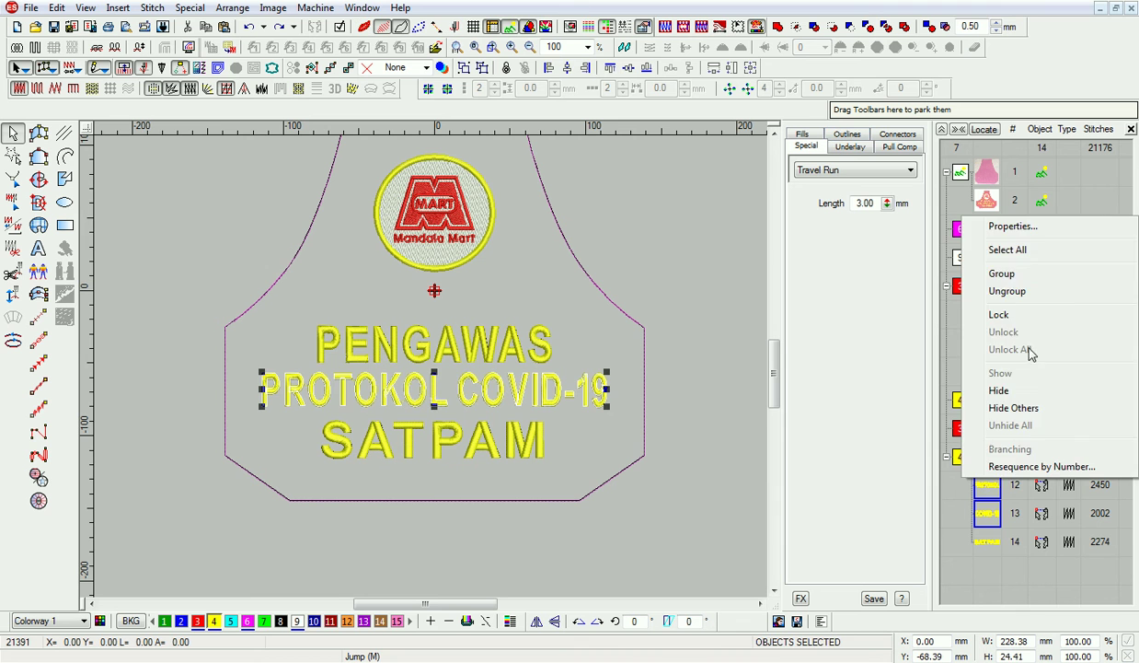
pyautogui.click(1004, 275)
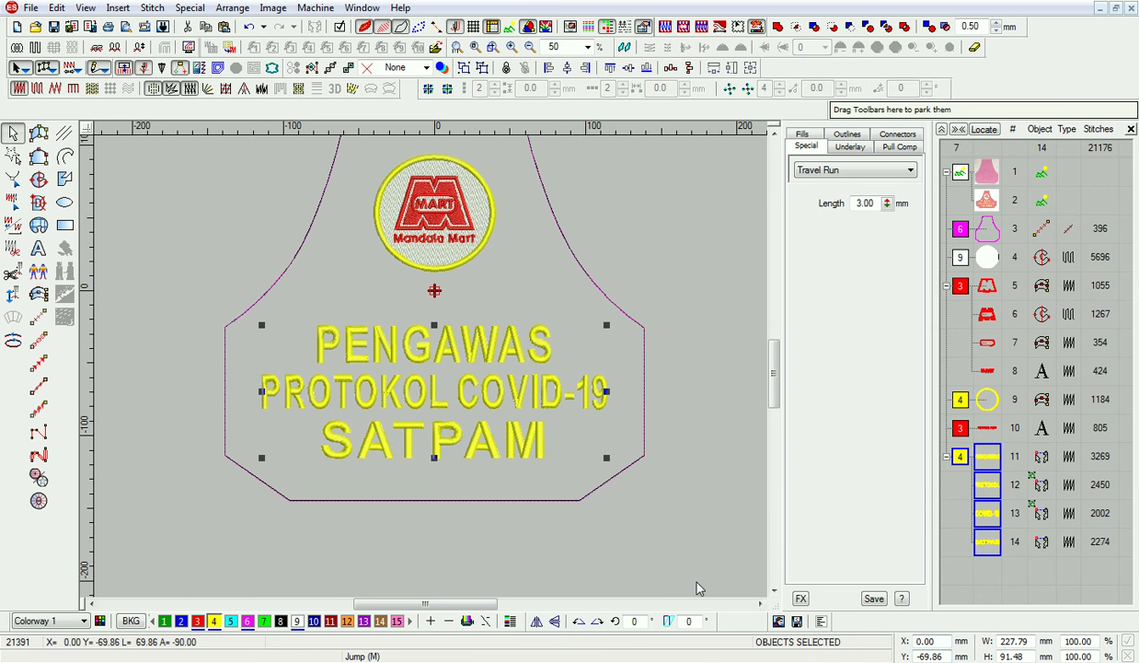
pyautogui.click(413, 401)
pyautogui.click(465, 459)
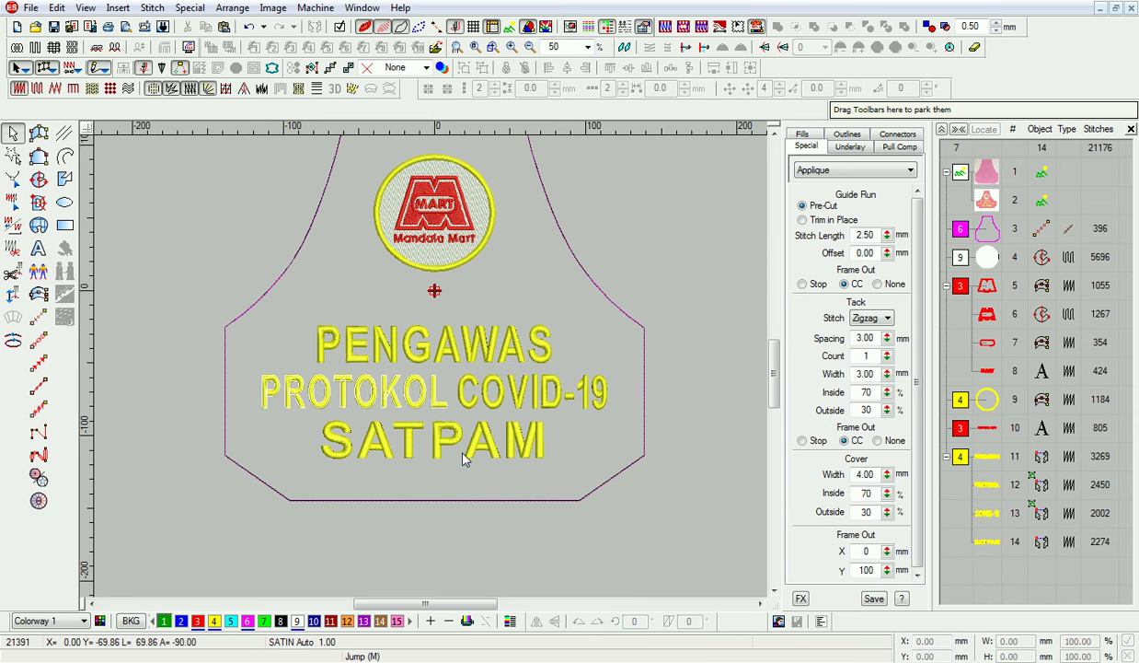
# Centre the SATPAM object at X 0 and set its width to 150 mm.
pyautogui.click(411, 434)
pyautogui.write('0')
pyautogui.press('Return')
pyautogui.write('150')
pyautogui.press('Return')
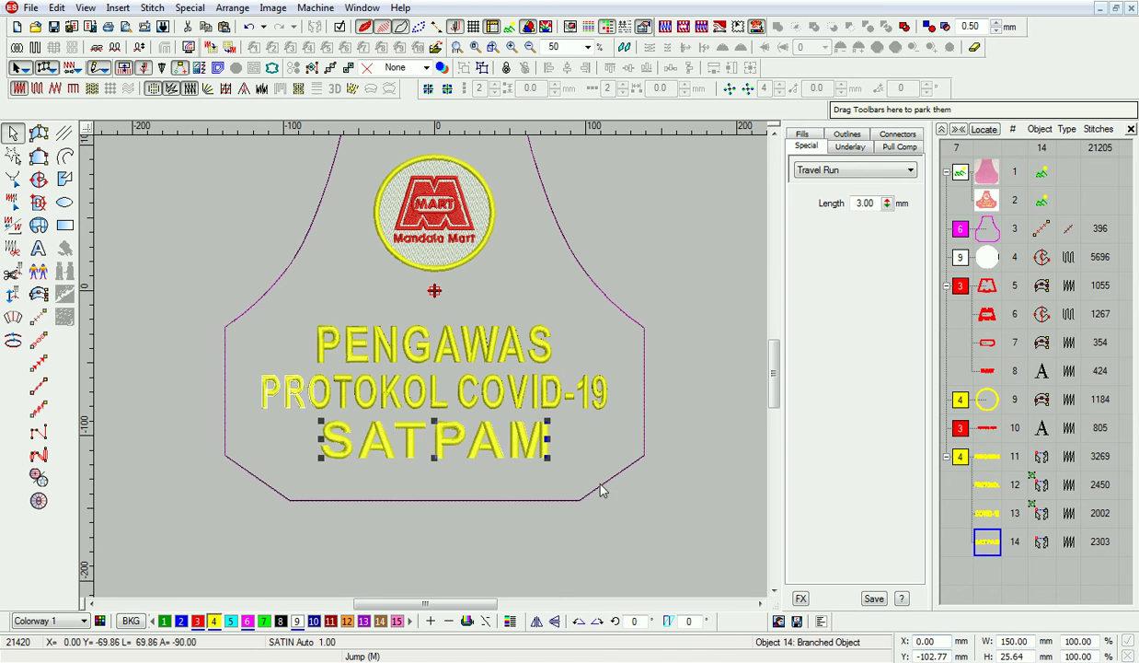
# Set the width of the PROTOKOL COVID-19 group to 235 mm.
pyautogui.hotkey('shift', 'Tab')
pyautogui.press('Return')
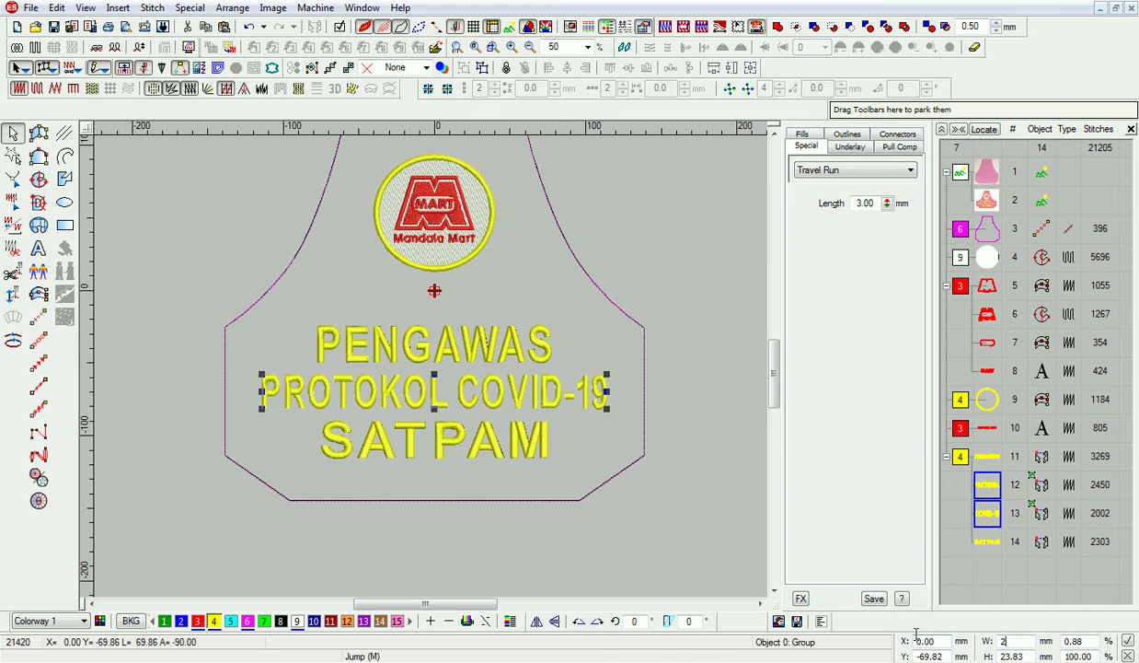
pyautogui.write('250')
pyautogui.press('Return')
pyautogui.write('230')
pyautogui.press('Return')
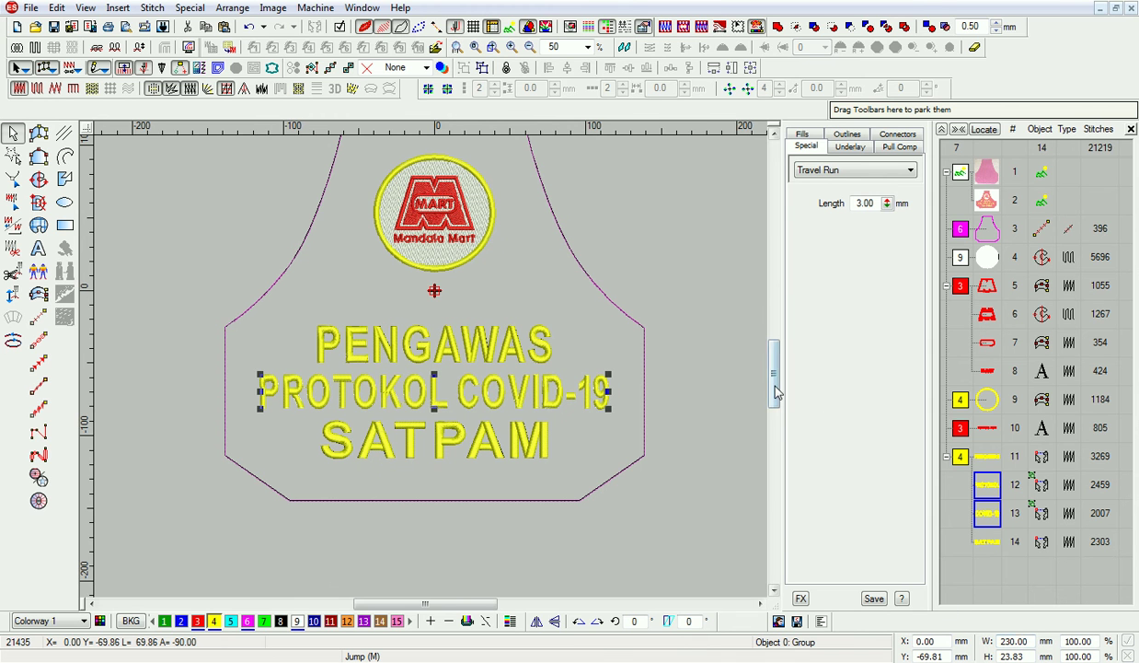
pyautogui.click(704, 452)
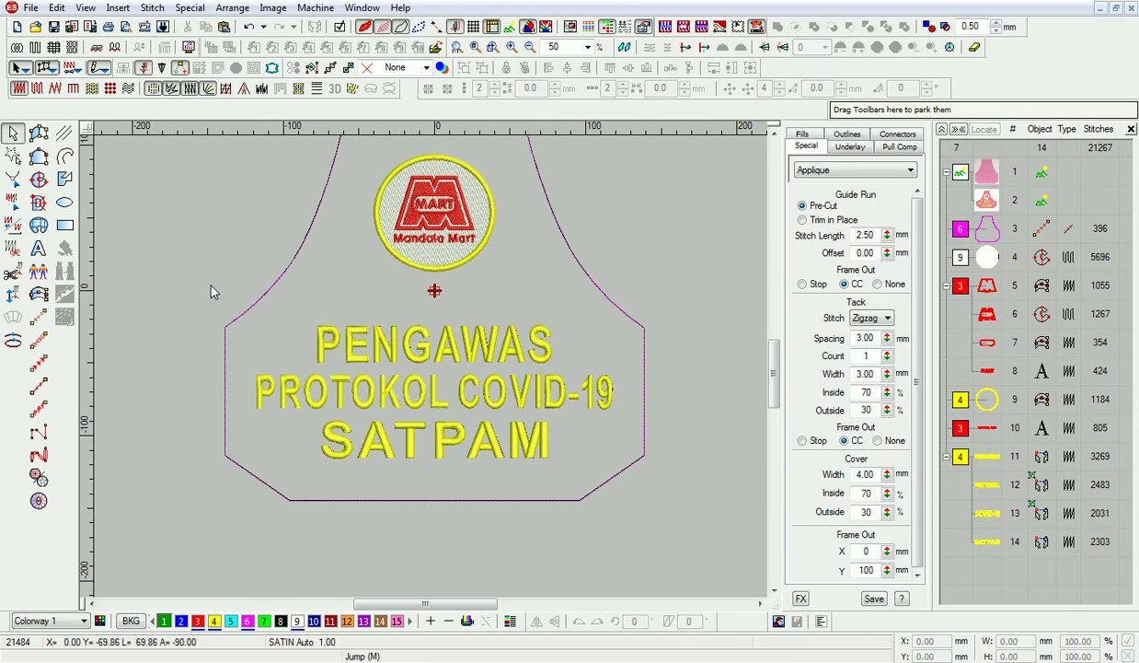
# Set the PENGAWAS height to 25 mm, widen it slightly, and space the three text lines evenly again.
pyautogui.click(612, 385)
pyautogui.write('2')
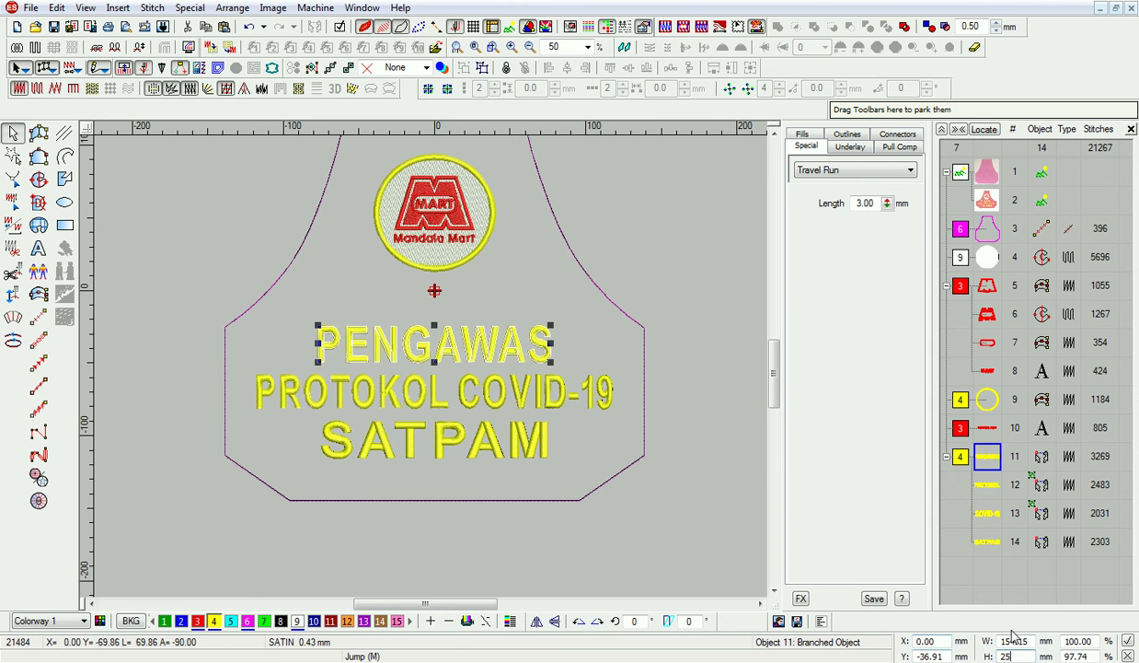
pyautogui.write('5')
pyautogui.press('Tab')
pyautogui.write('15')
pyautogui.press('Return')
pyautogui.hotkey('ctrl', 'z')
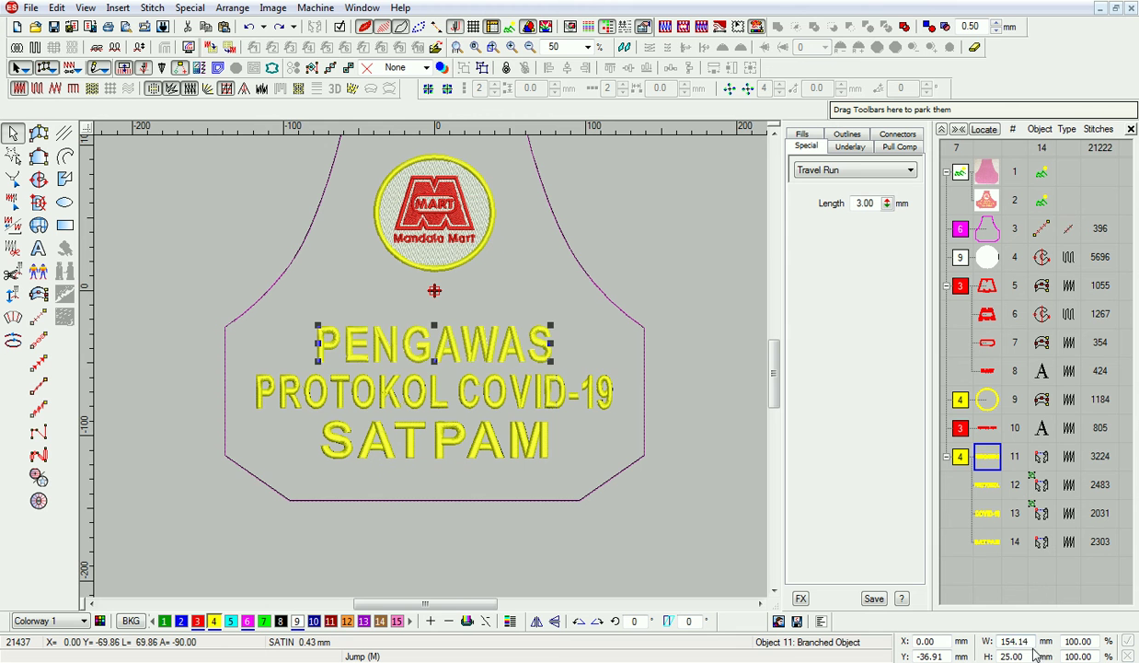
pyautogui.moveTo(725, 537); pyautogui.dragTo(161, 300)
pyautogui.click(675, 510)
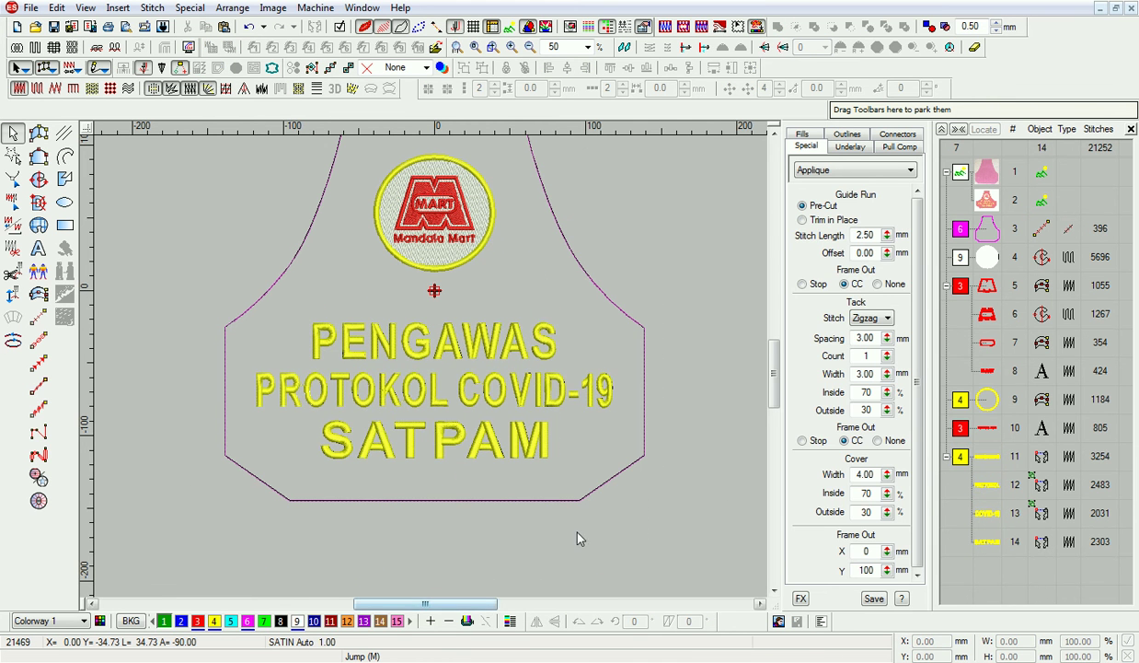
# Set the pull compensation of the yellow text objects to 0.35 mm.
pyautogui.press('z')
pyautogui.click(566, 322)
pyautogui.click(900, 146)
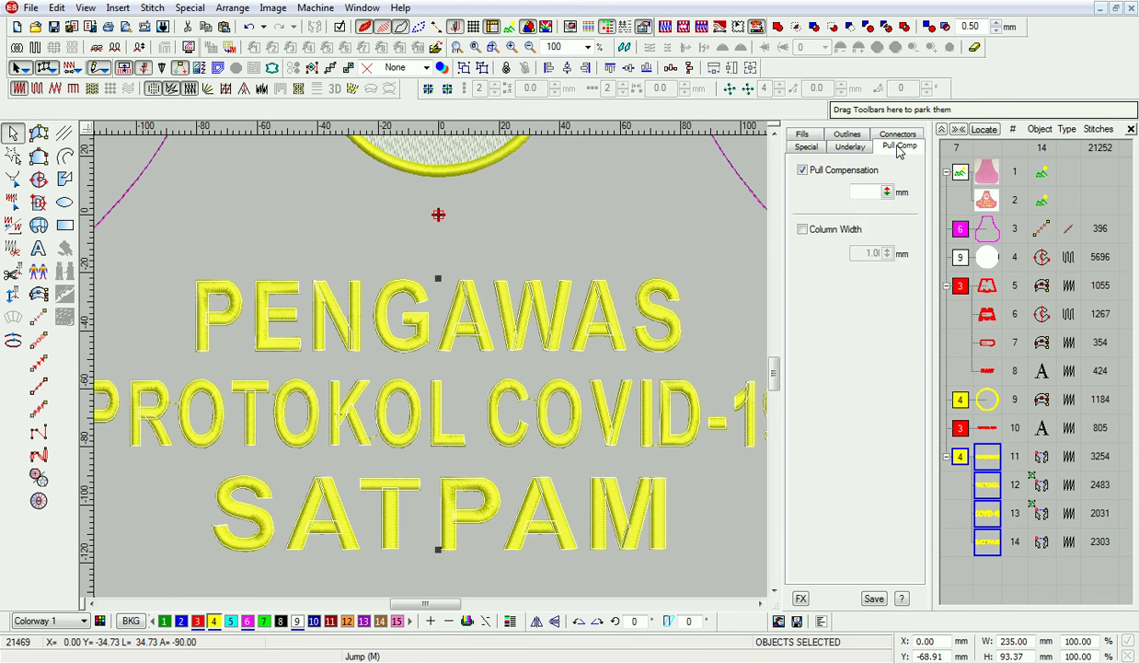
pyautogui.click(627, 477)
pyautogui.press('Return')
pyautogui.hotkey('shift', 'z')
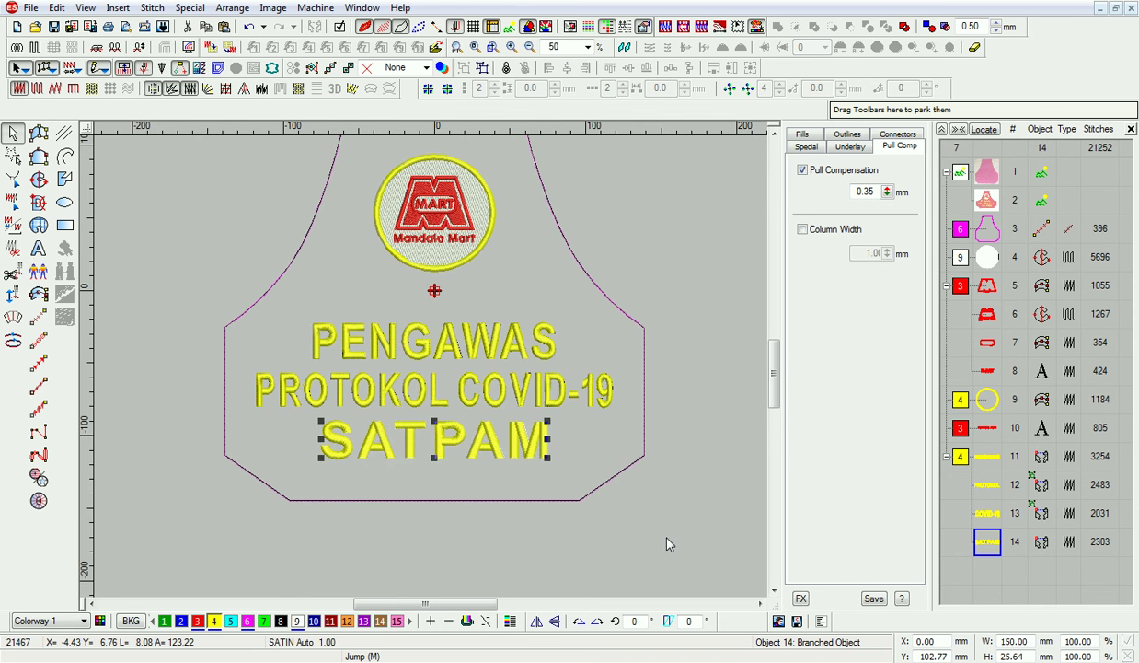
pyautogui.press('Escape')
pyautogui.hotkey('shift', 'z')
# Show the background images and move the DEPAN artwork beside the pink apron photo, collapsing the object list.
pyautogui.moveTo(458, 607); pyautogui.dragTo(448, 607)
pyautogui.hotkey('shift', 'b')
pyautogui.scroll(2, 414, 518)
pyautogui.click(459, 238)
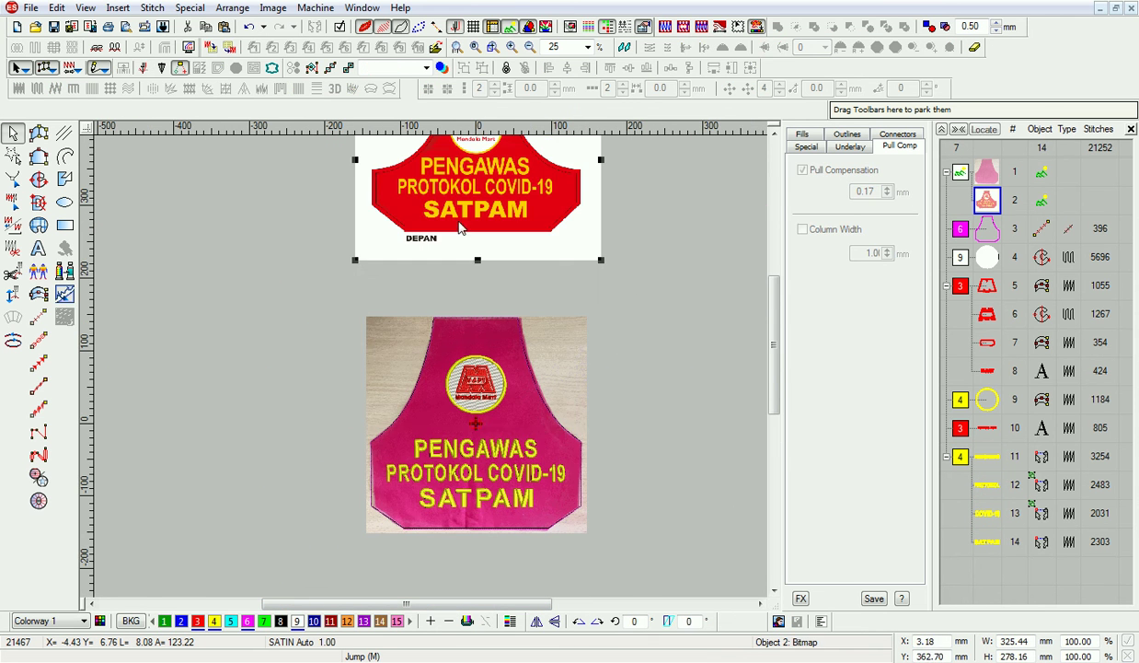
pyautogui.moveTo(459, 238); pyautogui.dragTo(204, 509)
pyautogui.moveTo(414, 607); pyautogui.dragTo(361, 610)
pyautogui.click(682, 425)
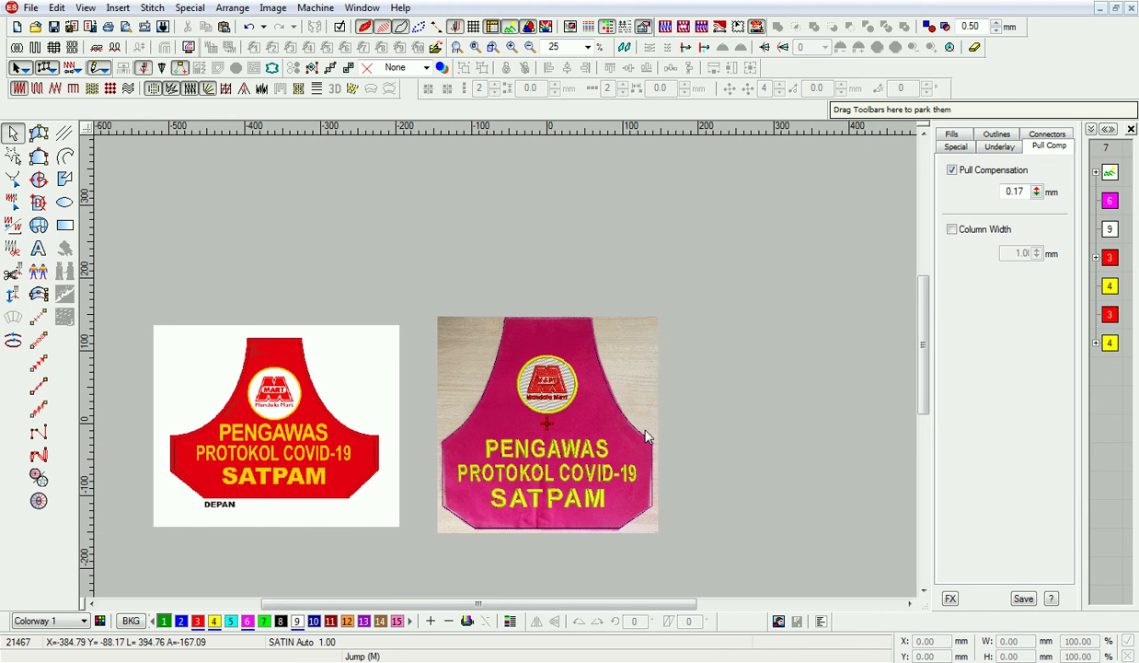
# Select the apron outline, badge and text, and move them together to the free area beside the apron photo.
pyautogui.click(529, 520)
pyautogui.hotkey('shift', 'b')
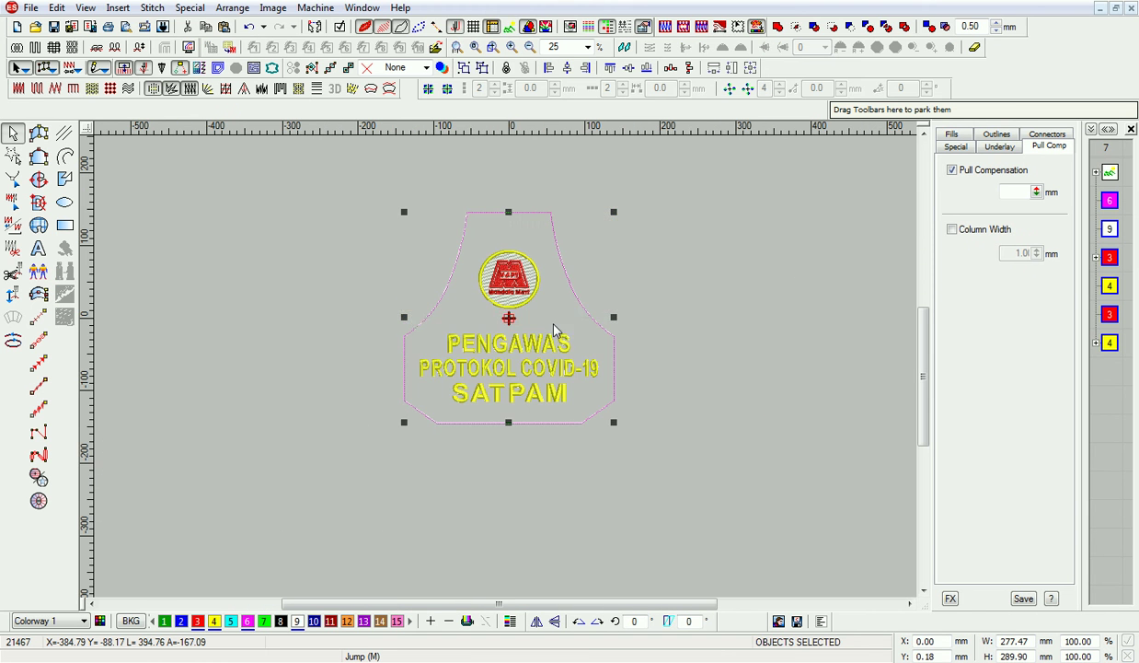
pyautogui.moveTo(403, 431); pyautogui.dragTo(658, 431)
# Convert the magenta apron outline to an artwork shape and fill it with red.
pyautogui.click(690, 419)
pyautogui.rightClick(695, 414)
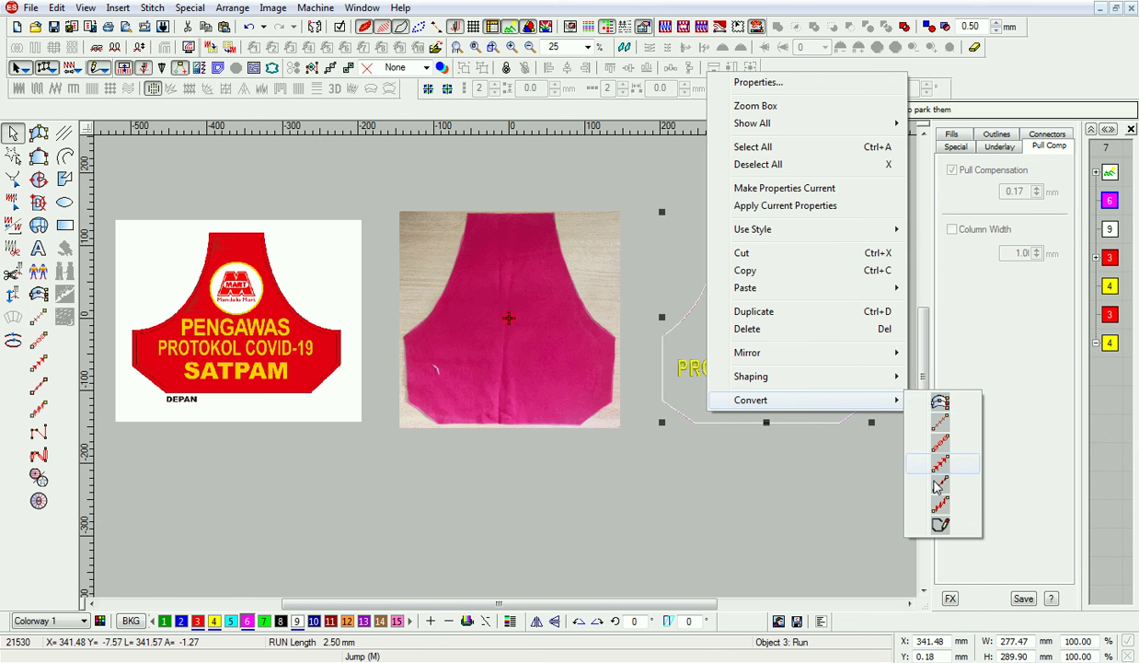
pyautogui.press('Escape')
pyautogui.click(196, 621)
# Clear the side panels and set the zoom to 30% to compare the artwork, apron photo and embroidery side by side.
pyautogui.moveTo(593, 606); pyautogui.dragTo(578, 605)
pyautogui.press('Escape')
pyautogui.click(612, 32)
pyautogui.write('z')
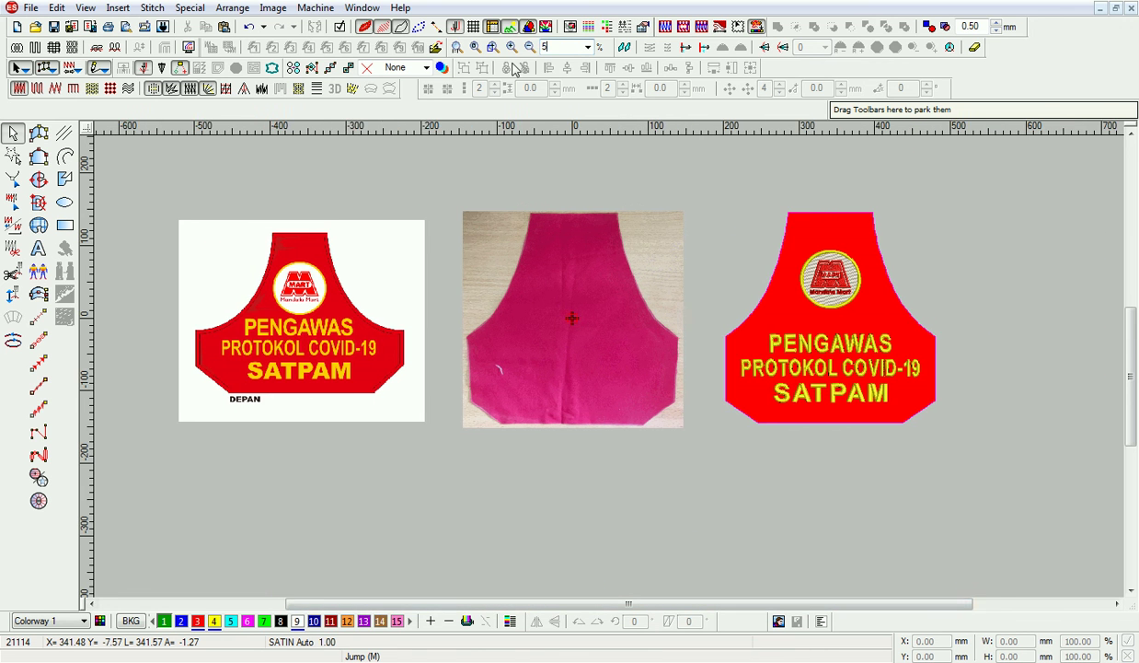
pyautogui.write('30')
pyautogui.press('Return')
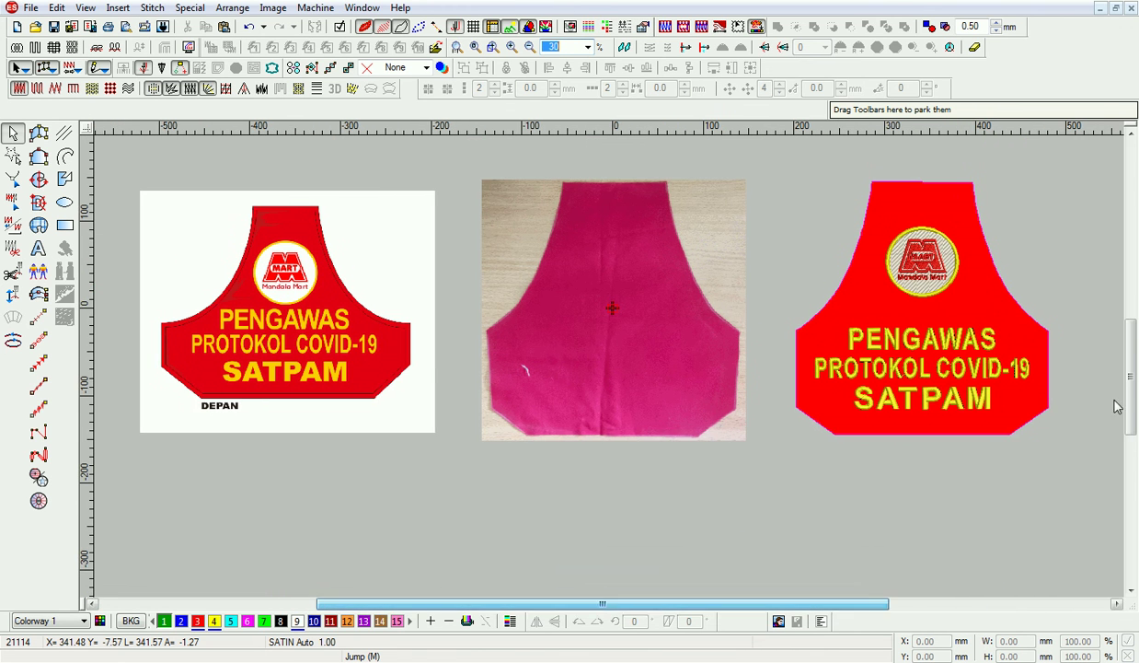